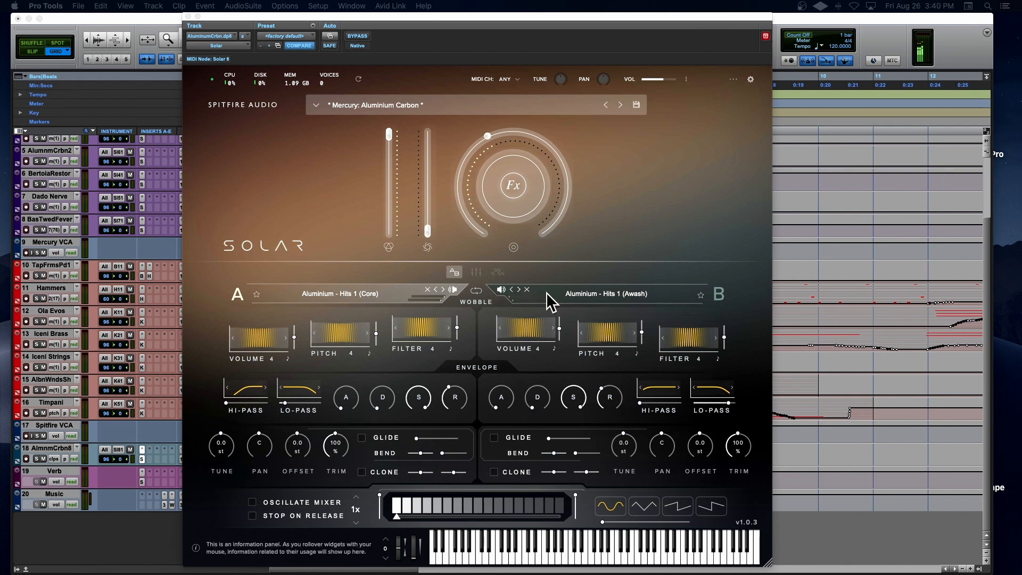
Step: Look through the list of sounds available for bay A, and close it without loading one
{"action": "left_click", "coordinate": [347, 293]}
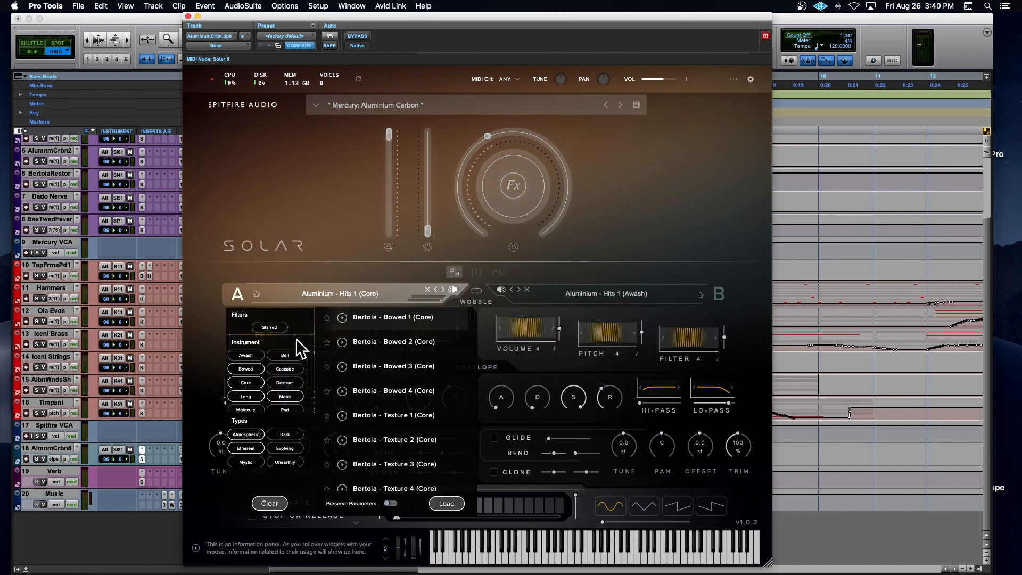
{"action": "left_click", "coordinate": [530, 297]}
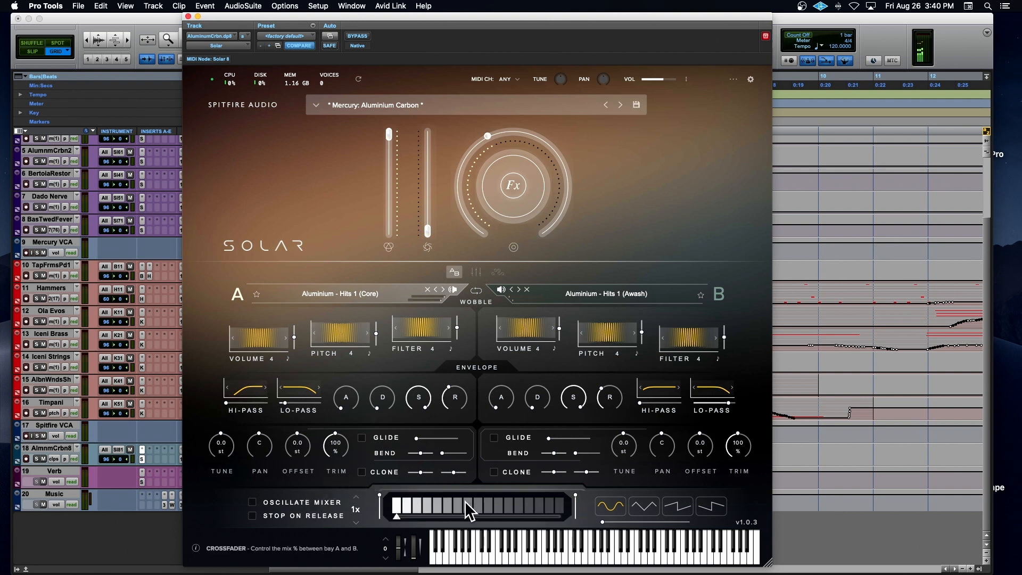
Step: Record-enable the AlmnmCrbn8 track and turn on Oscillate Mixer at 1x speed
{"action": "left_click", "coordinate": [24, 455]}
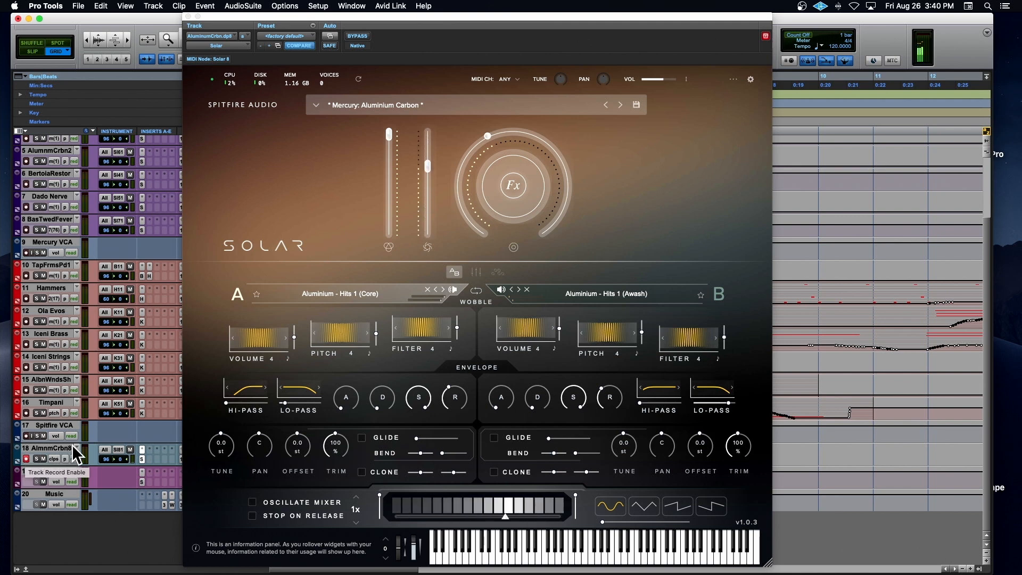
{"action": "left_click", "coordinate": [253, 503]}
{"action": "left_click", "coordinate": [352, 521]}
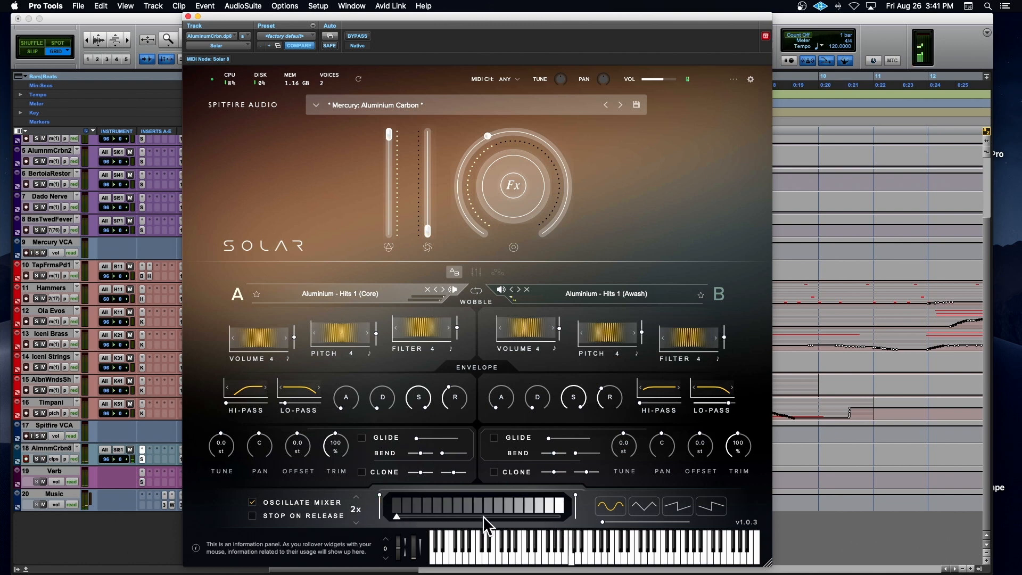
{"action": "left_click", "coordinate": [355, 522]}
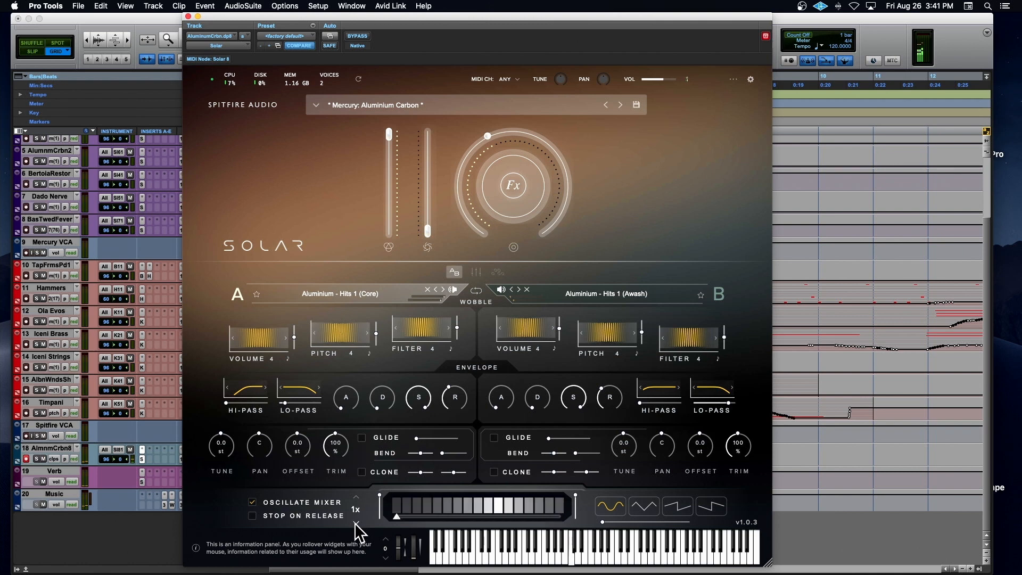
Step: Try the mixer oscillator at 2x and 3x speed, and switch it to the fourth waveform shape
{"action": "left_click", "coordinate": [356, 498]}
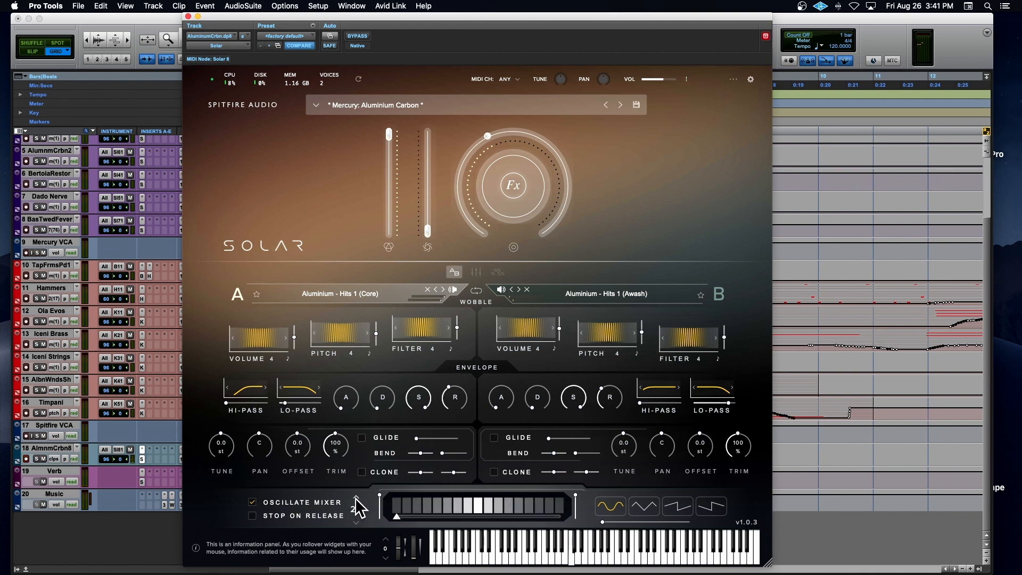
{"action": "left_click", "coordinate": [356, 498]}
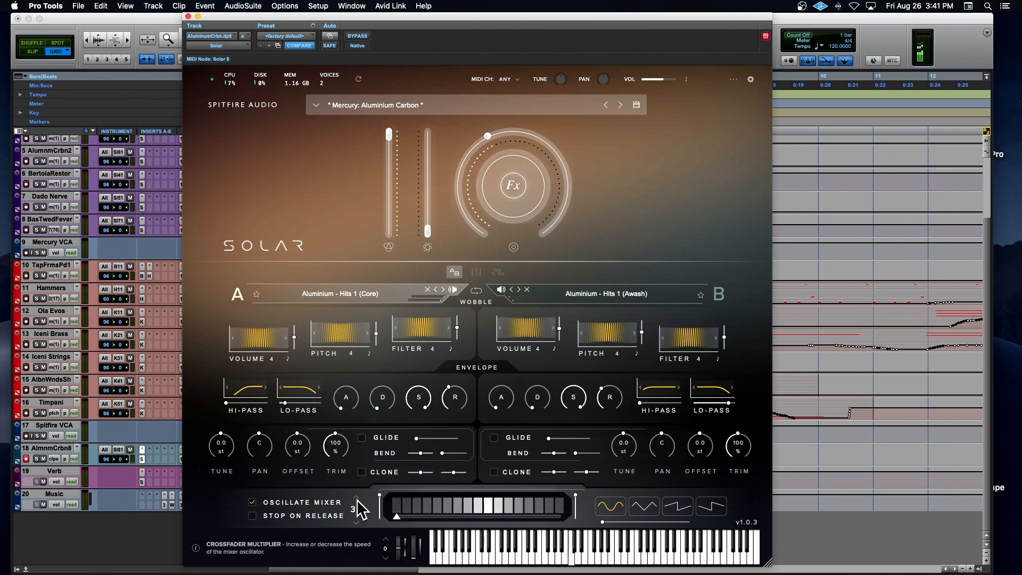
{"action": "left_click", "coordinate": [355, 498]}
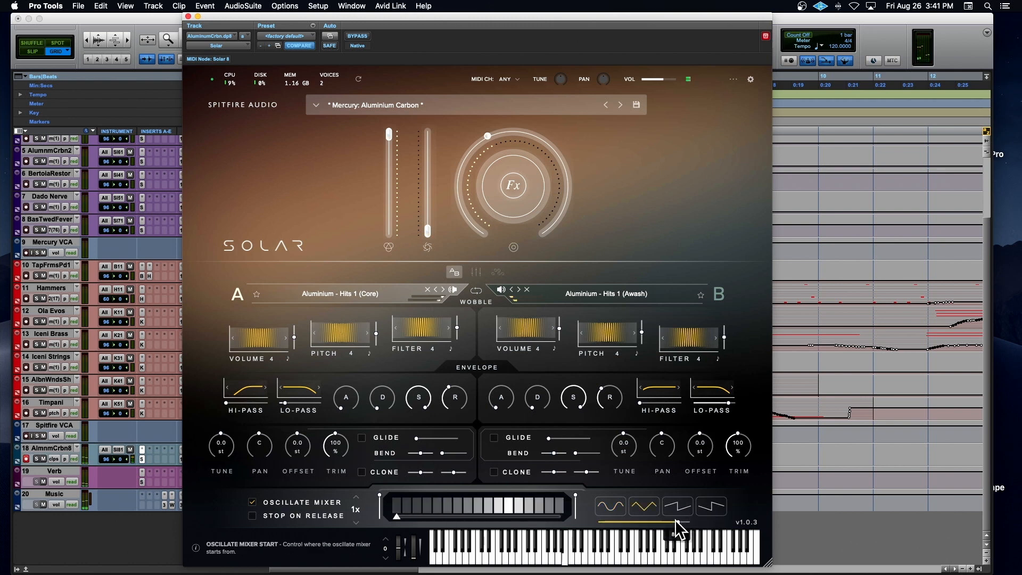
{"action": "left_click", "coordinate": [700, 512]}
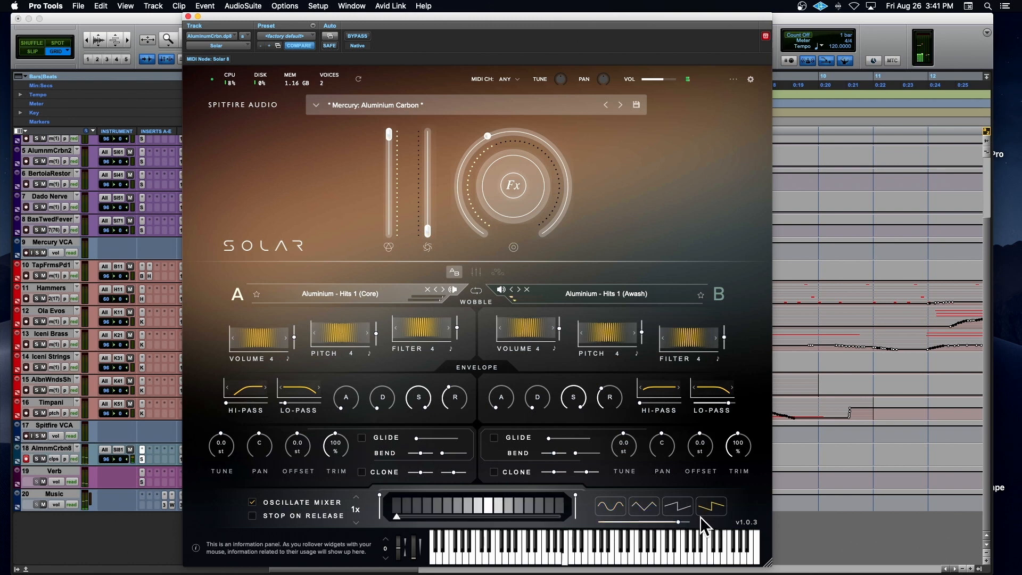
{"action": "mouse_move", "coordinate": [679, 521]}
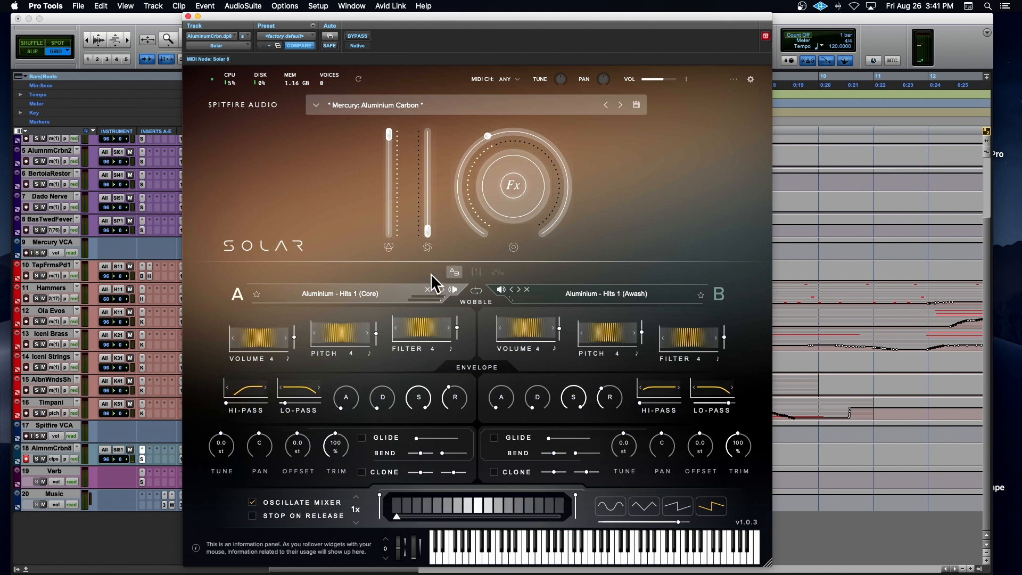
Step: Examine the effects available for Bay A, Bay B, Aux and Master FX, including the Aux reverb and delay settings
{"action": "left_click", "coordinate": [479, 270]}
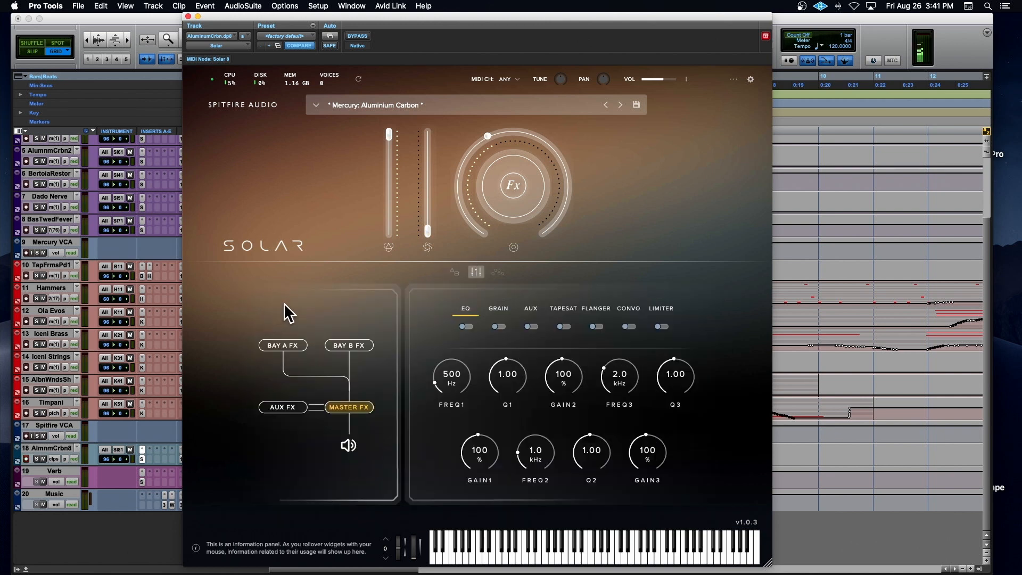
{"action": "left_click", "coordinate": [273, 346]}
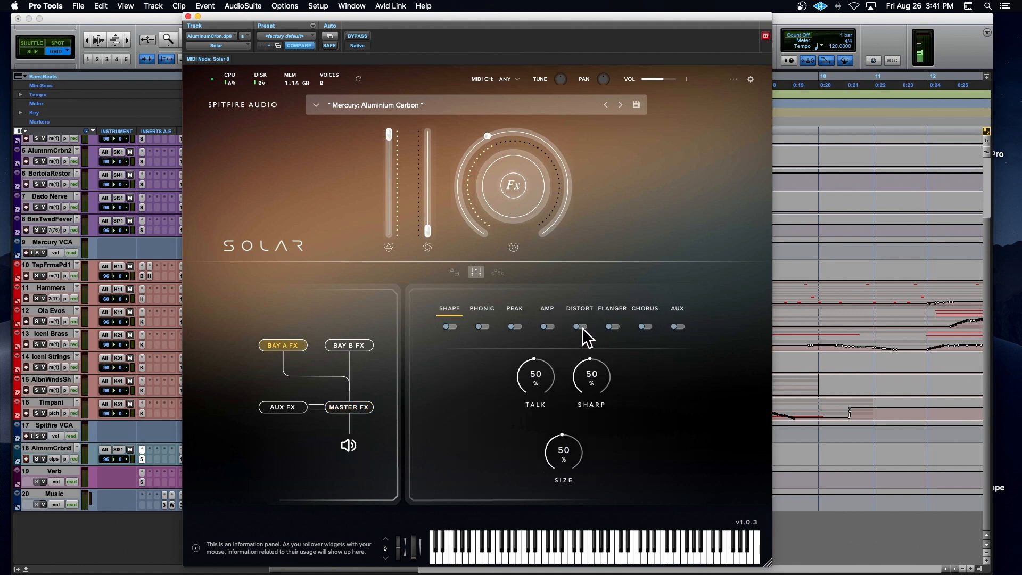
{"action": "left_click", "coordinate": [347, 347]}
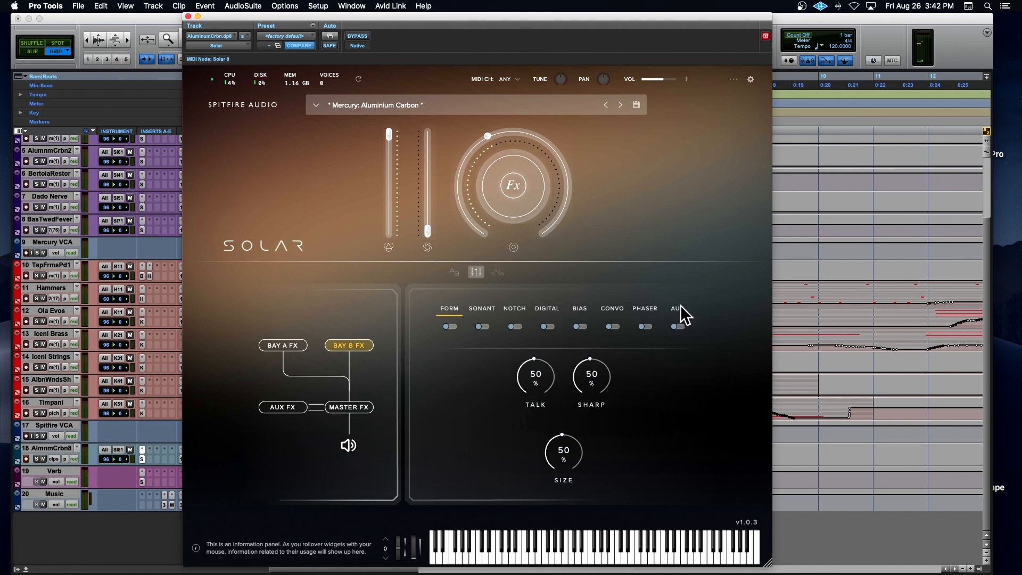
{"action": "left_click", "coordinate": [297, 416]}
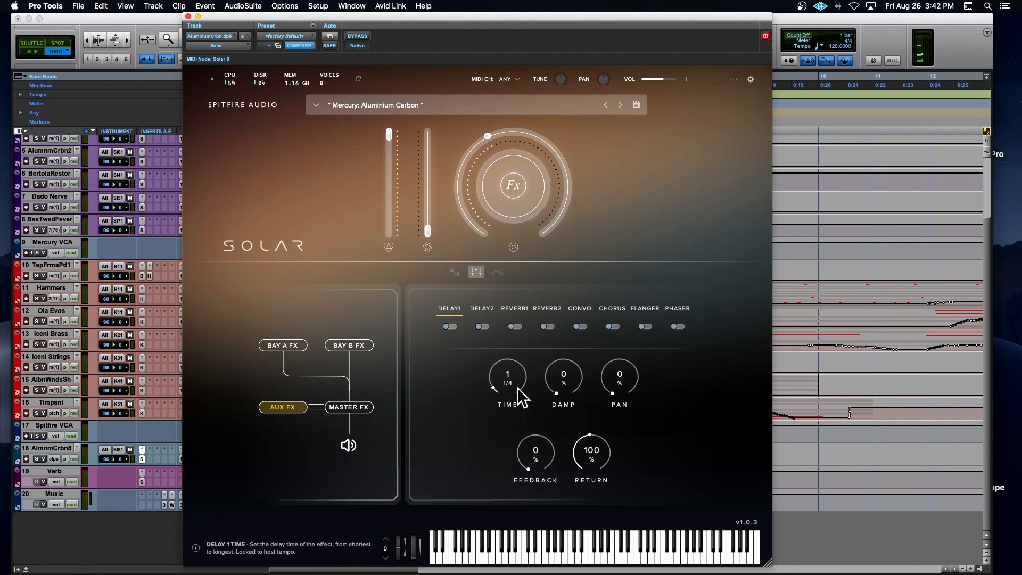
{"action": "left_click", "coordinate": [513, 308]}
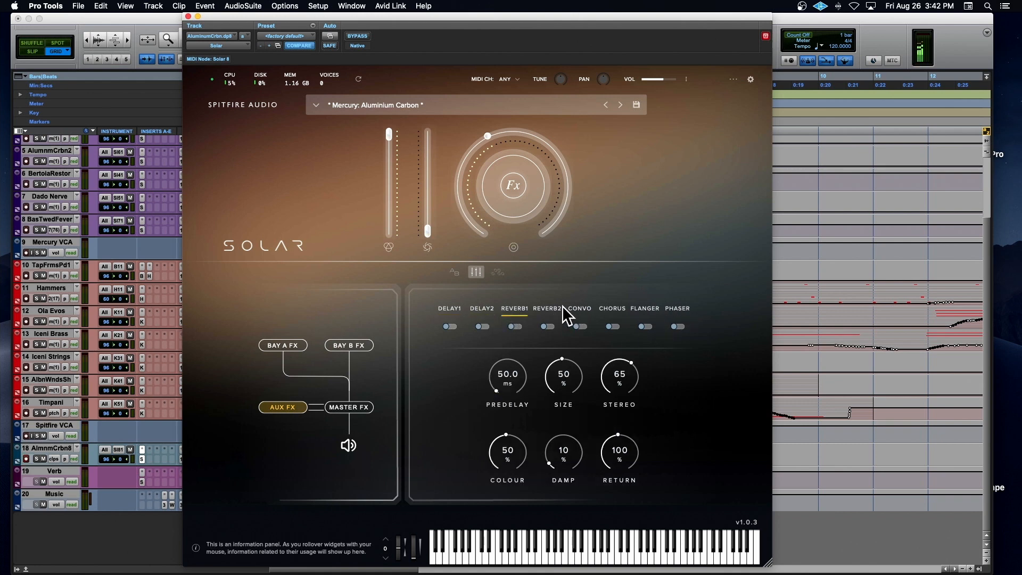
{"action": "left_click", "coordinate": [558, 308]}
{"action": "left_click", "coordinate": [448, 310]}
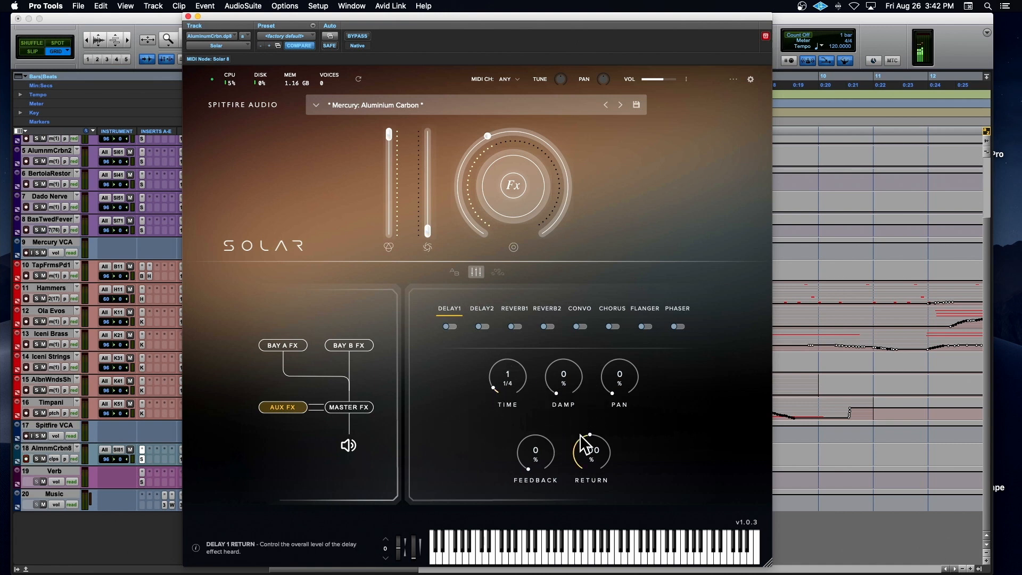
{"action": "left_click", "coordinate": [354, 407]}
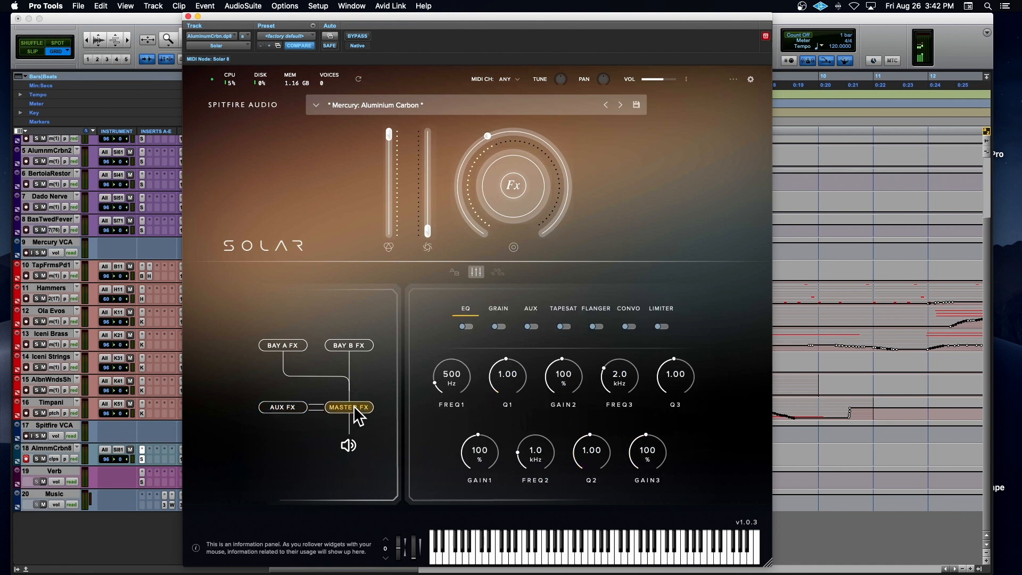
Step: Turn on the gate sequencer at 2x speed with full depth, and extend its length to 15 steps
{"action": "left_click", "coordinate": [498, 272]}
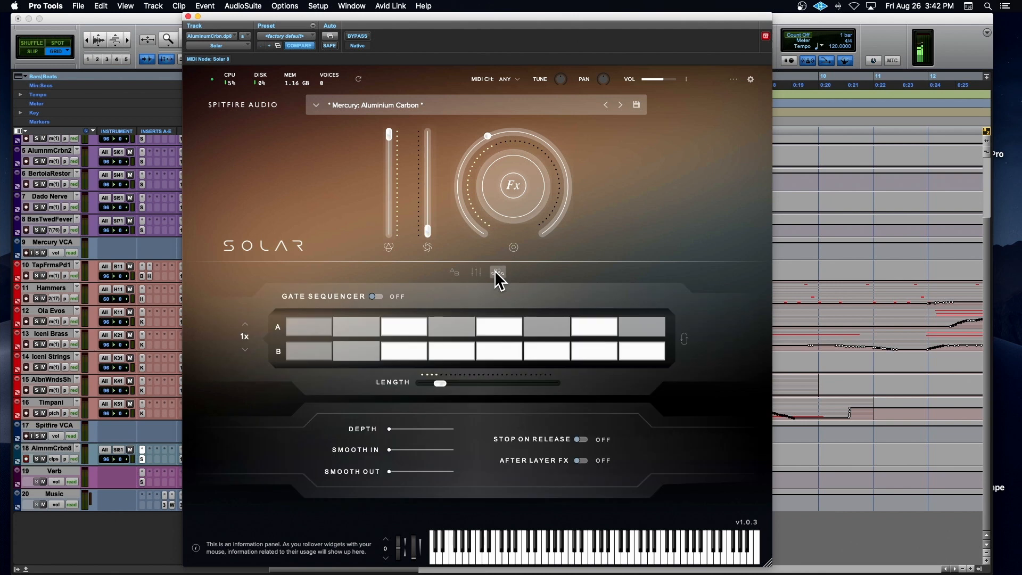
{"action": "left_click", "coordinate": [376, 296]}
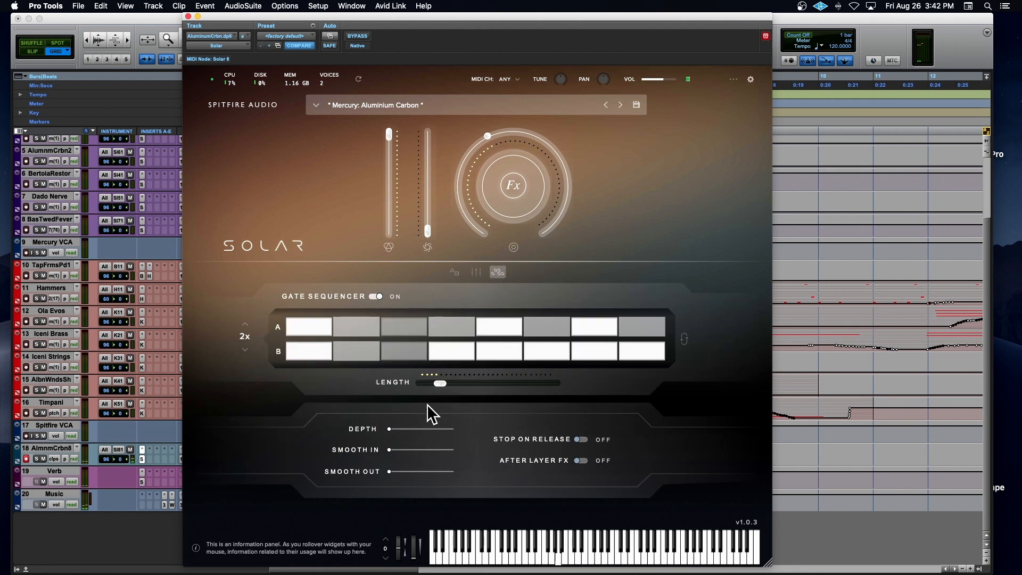
{"action": "left_click_drag", "start_coordinate": [390, 429], "coordinate": [452, 429]}
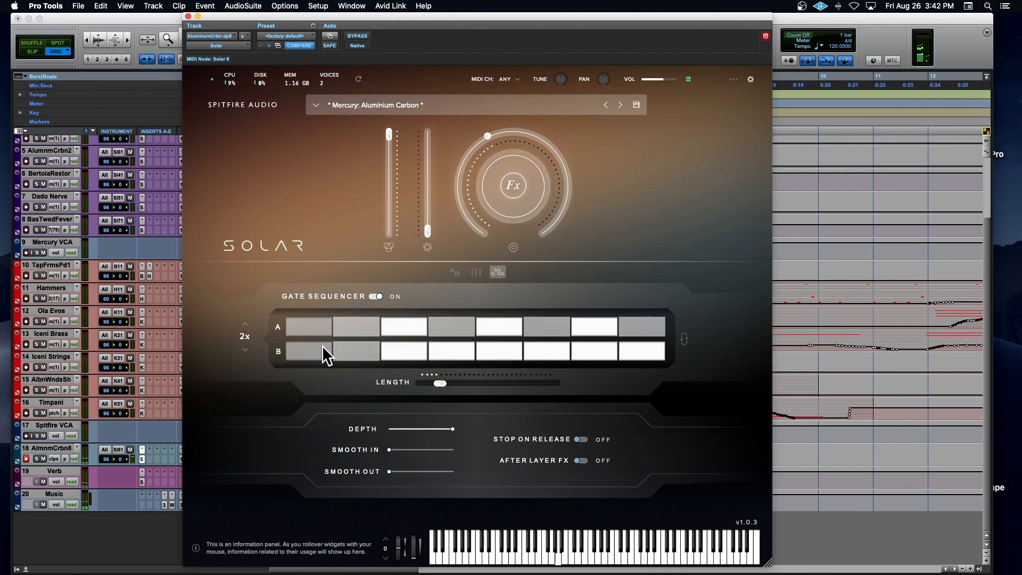
{"action": "left_click_drag", "start_coordinate": [441, 383], "coordinate": [471, 383]}
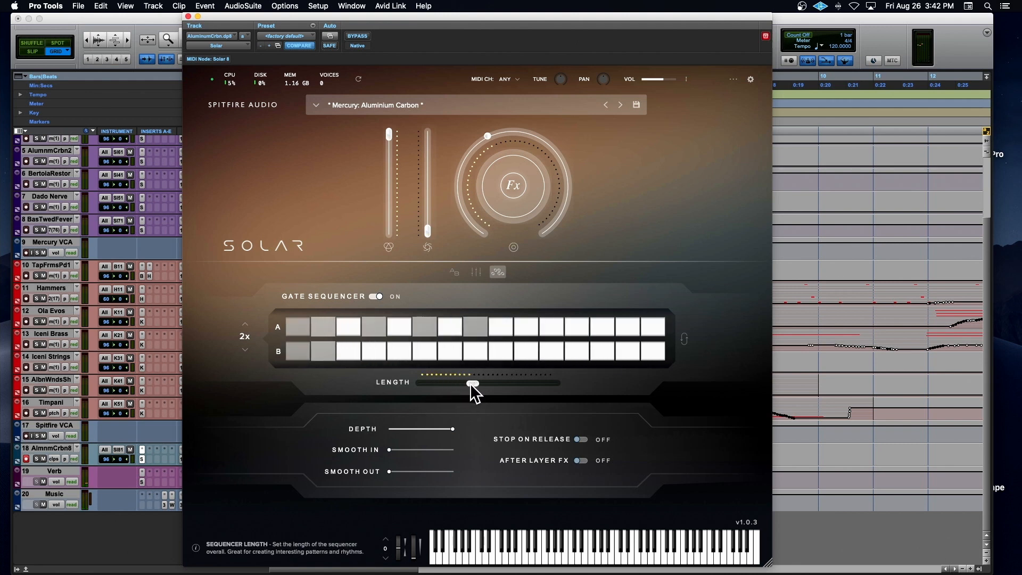
Step: Switch off gate steps 11 and 13 in row A and steps 4, 8, 10 and 13 in row B
{"action": "left_click", "coordinate": [473, 350]}
{"action": "left_click", "coordinate": [532, 351]}
{"action": "left_click", "coordinate": [559, 329]}
{"action": "left_click", "coordinate": [594, 328]}
{"action": "left_click", "coordinate": [597, 352]}
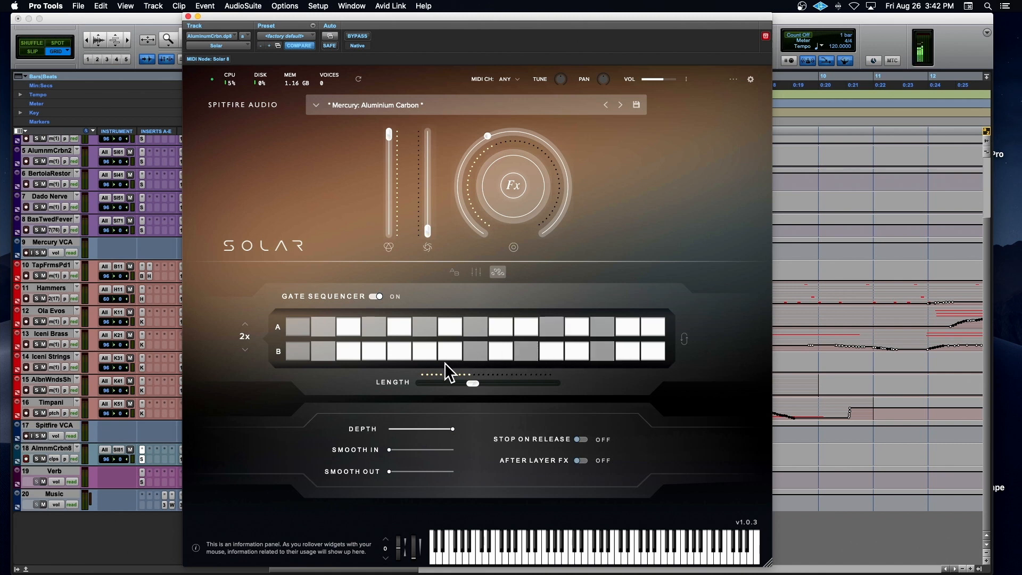
{"action": "left_click", "coordinate": [374, 352]}
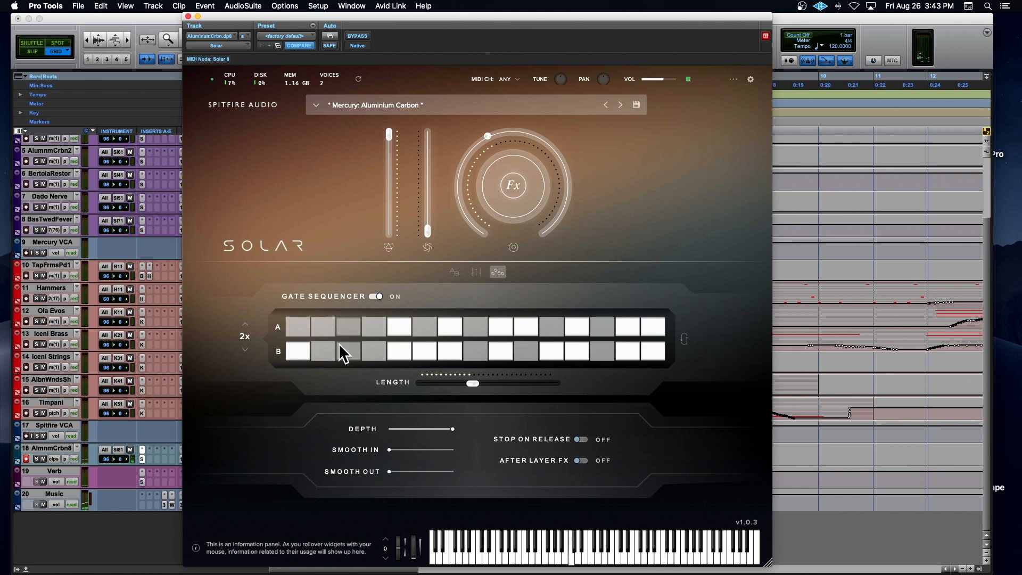
Step: Switch on the first gate step in row A and raise Smooth In and Smooth Out to just under halfway
{"action": "left_click", "coordinate": [296, 327]}
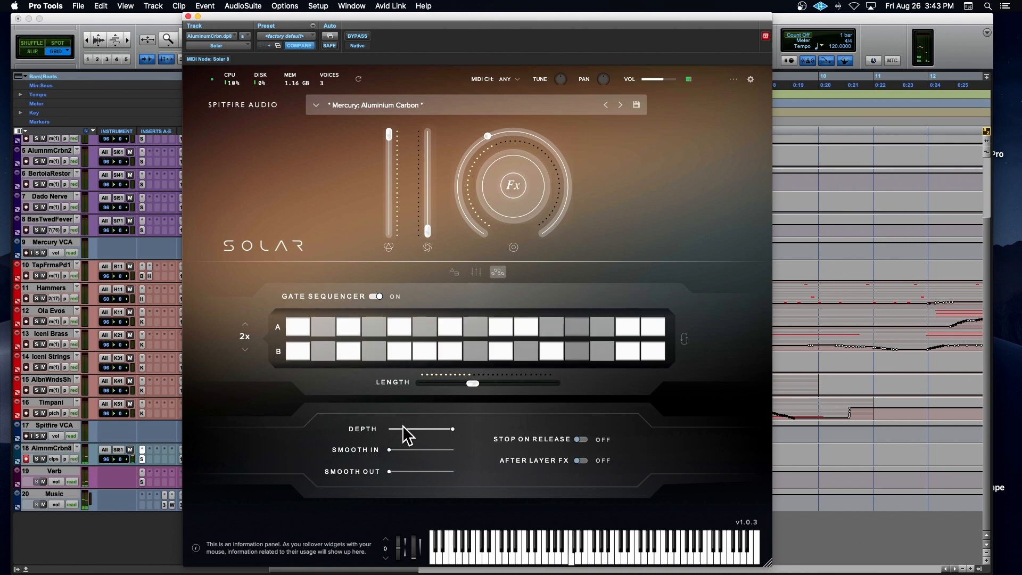
{"action": "left_click_drag", "start_coordinate": [391, 451], "coordinate": [416, 473]}
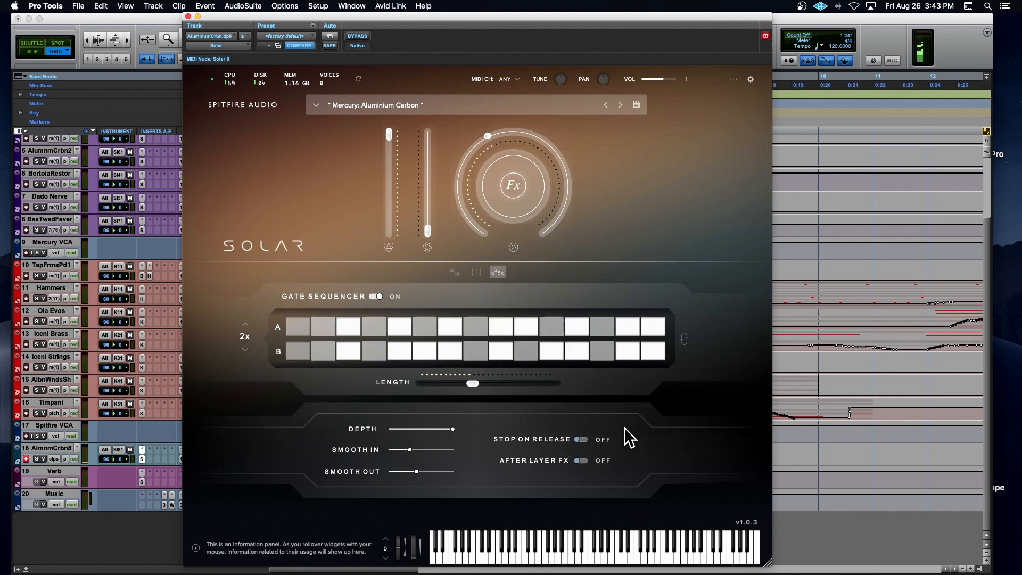
Step: Browse the available presets and load Mercury: AD Strive
{"action": "left_click", "coordinate": [396, 104]}
{"action": "scroll", "coordinate": [433, 213], "scroll_direction": "down", "scroll_amount": 1}
{"action": "scroll", "coordinate": [433, 213], "scroll_direction": "up", "scroll_amount": 1}
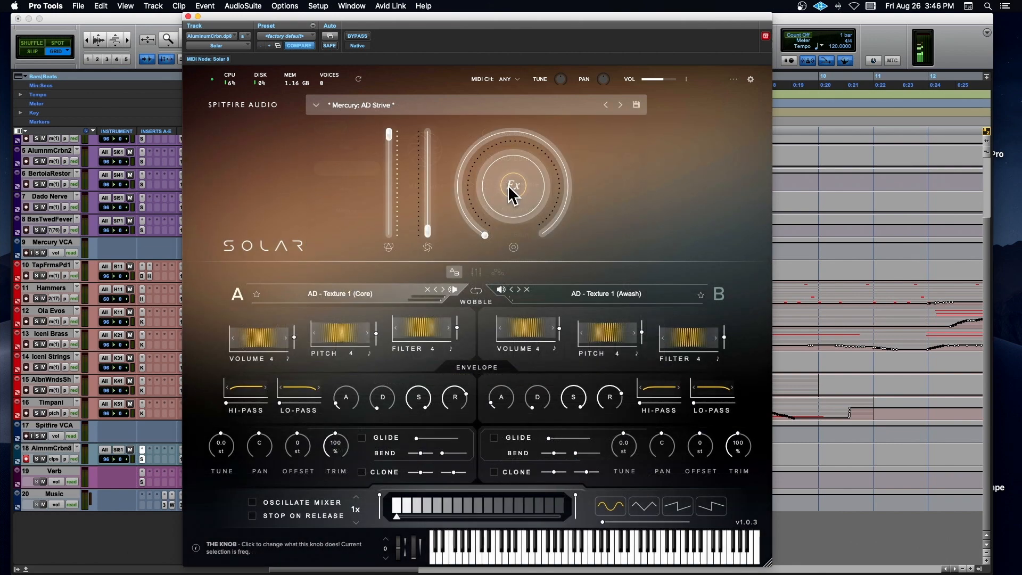
Step: Assign the large knob to bay B's low-pass filter frequency (B LPF FRQ) and start MIDI CC learn for it
{"action": "left_click", "coordinate": [509, 190]}
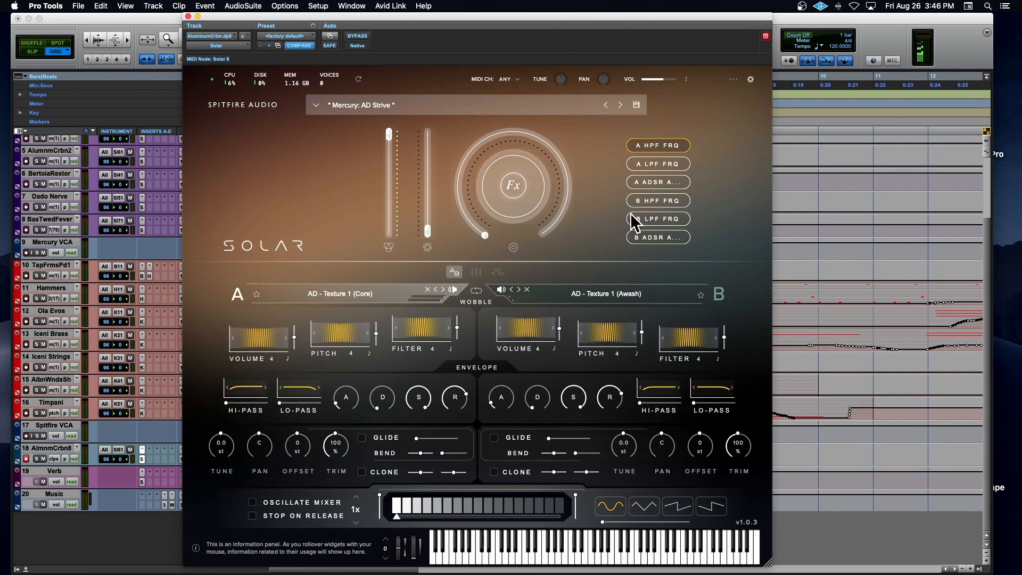
{"action": "left_click", "coordinate": [647, 219]}
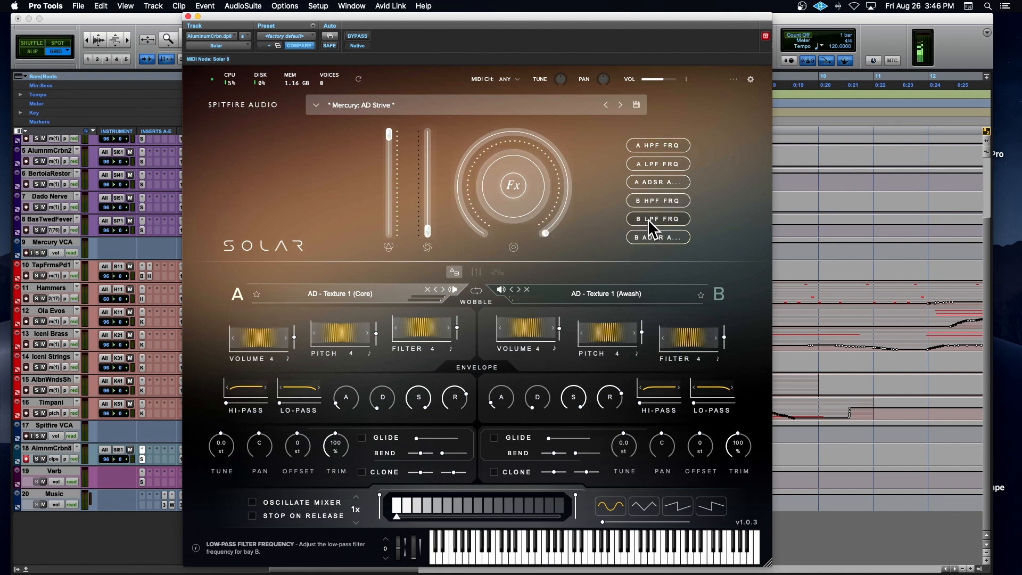
{"action": "right_click", "coordinate": [543, 234]}
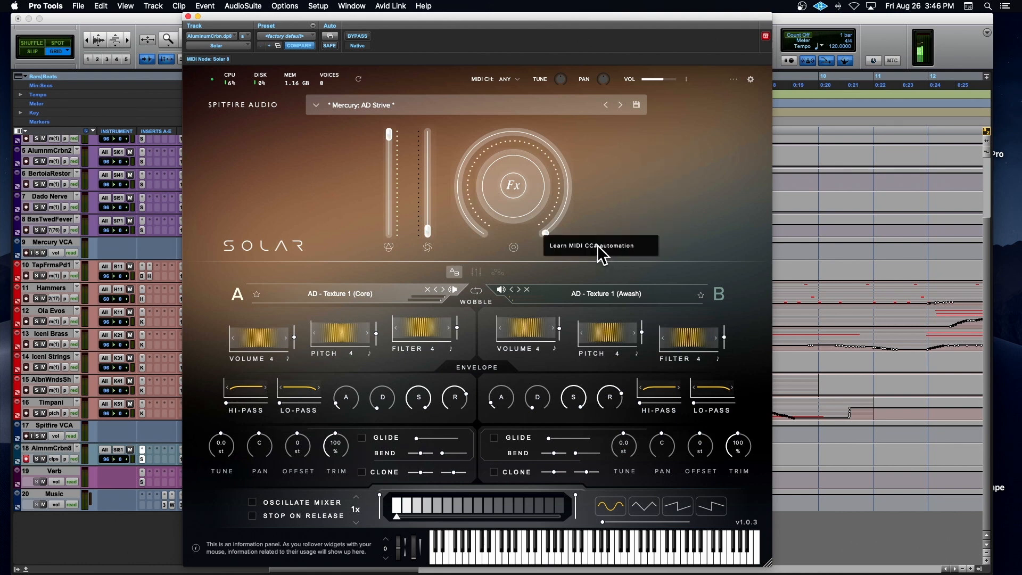
{"action": "left_click", "coordinate": [597, 245]}
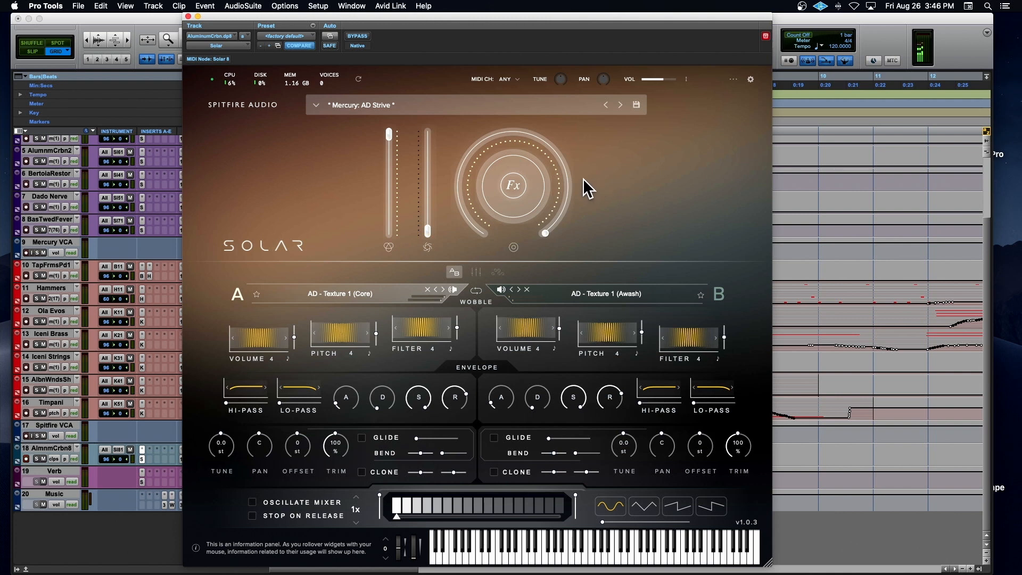
Step: Reopen the large knob's parameter choices and start MIDI CC learn for the knob again
{"action": "left_click", "coordinate": [514, 184]}
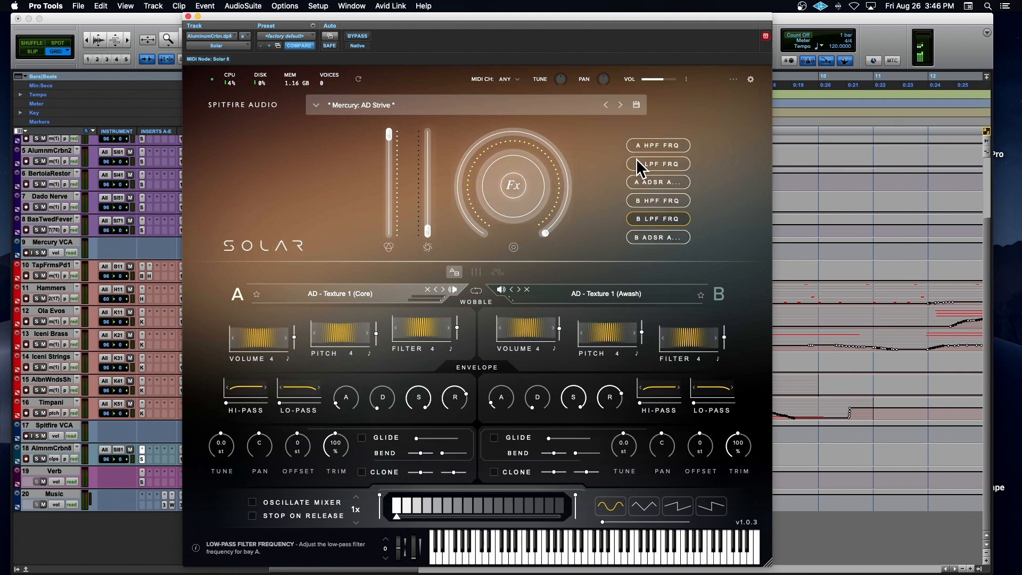
{"action": "right_click", "coordinate": [550, 233]}
{"action": "left_click", "coordinate": [572, 242]}
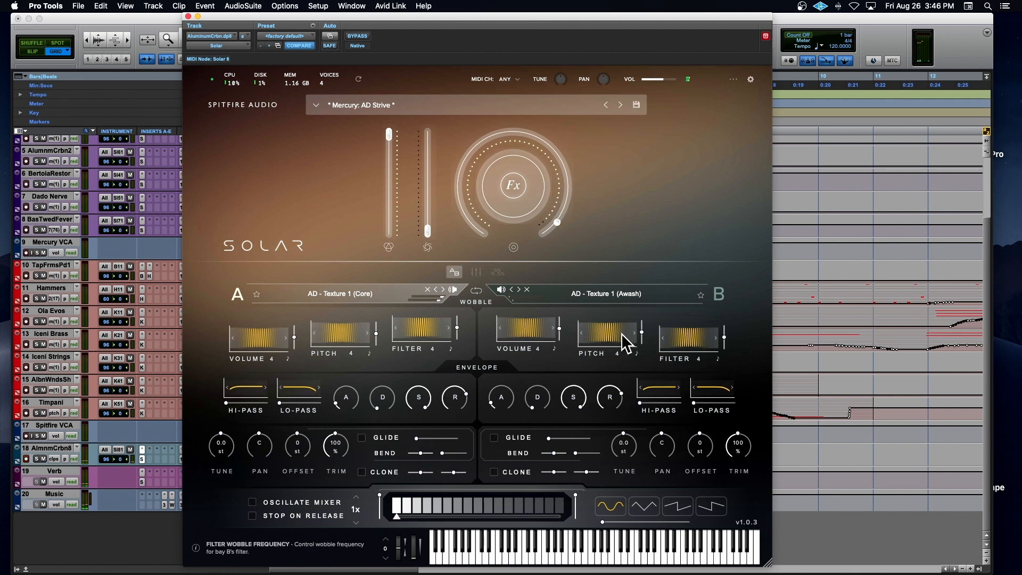
Step: Show the MIDI CC learn option on bay A's pitch, volume and filter wobble controls
{"action": "right_click", "coordinate": [325, 331]}
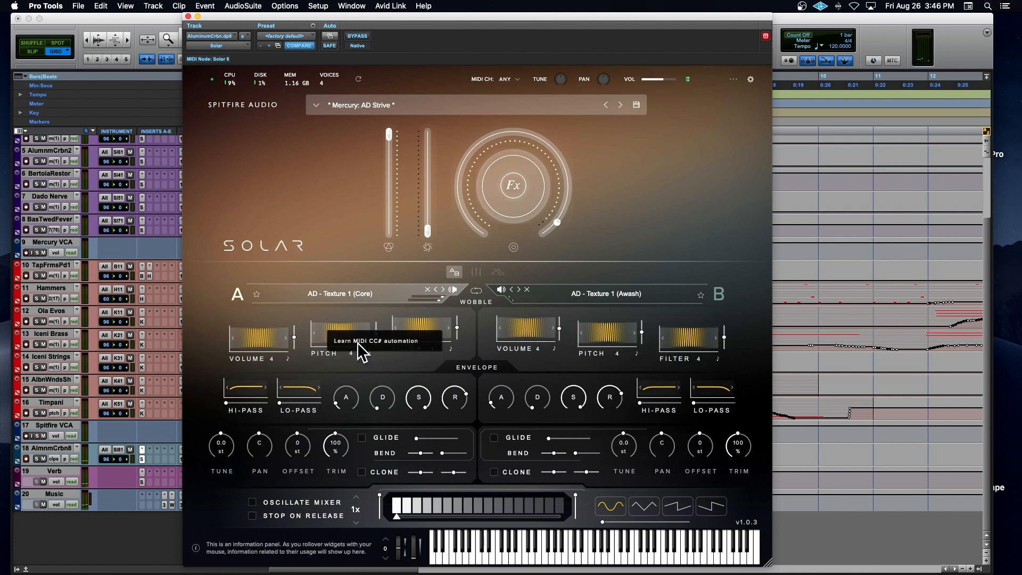
{"action": "right_click", "coordinate": [266, 343]}
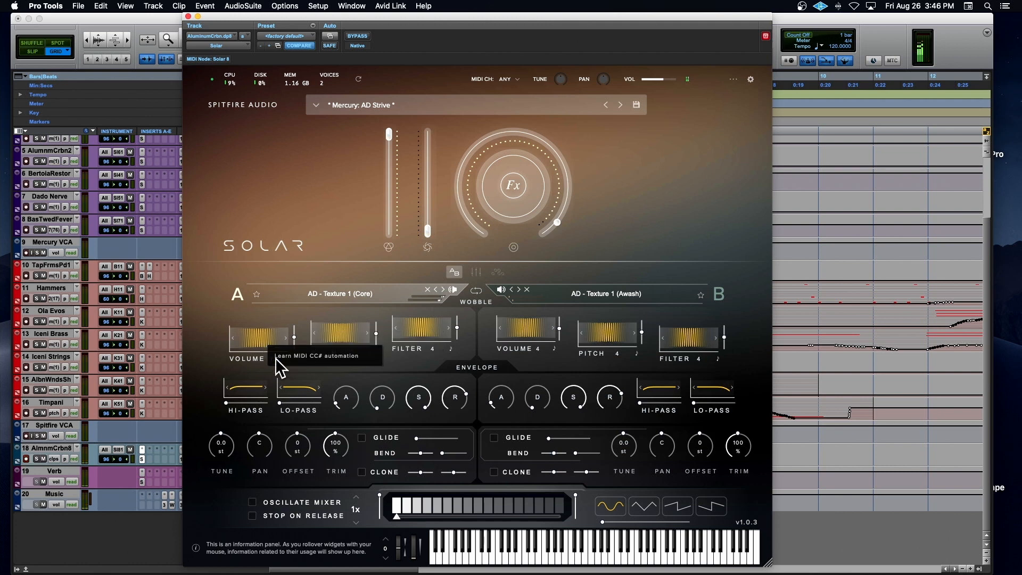
{"action": "right_click", "coordinate": [420, 323]}
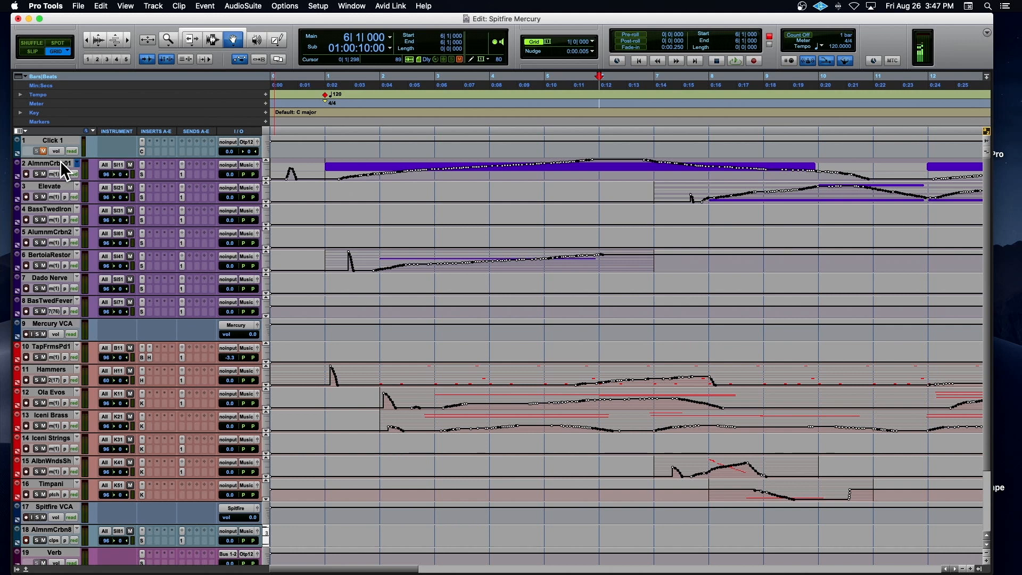
Step: Place the playback position at bar 1, adjust the timeline zoom, and play the whole arrangement from there
{"action": "left_click", "coordinate": [308, 120]}
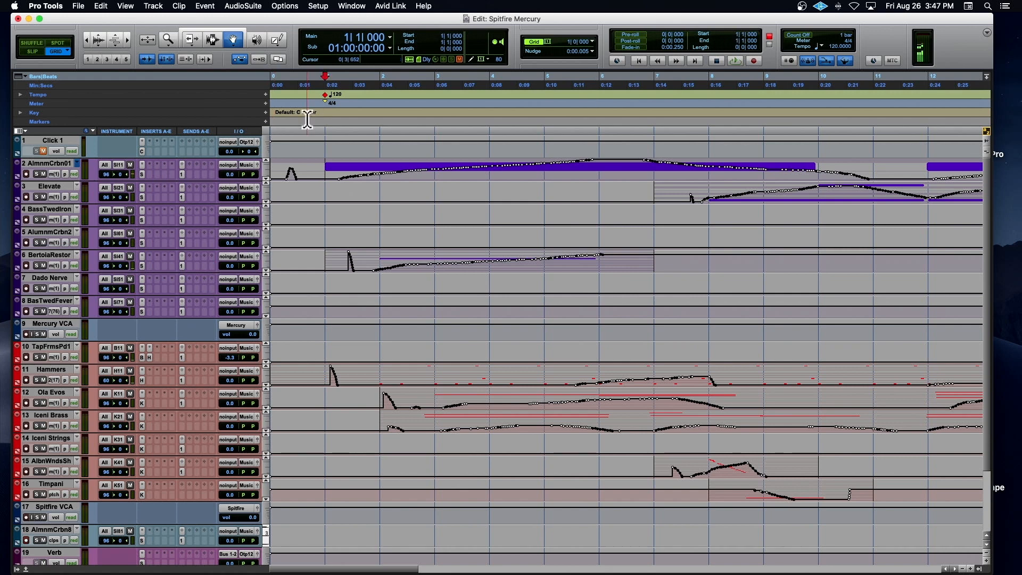
{"action": "key", "text": "super+bracketleft"}
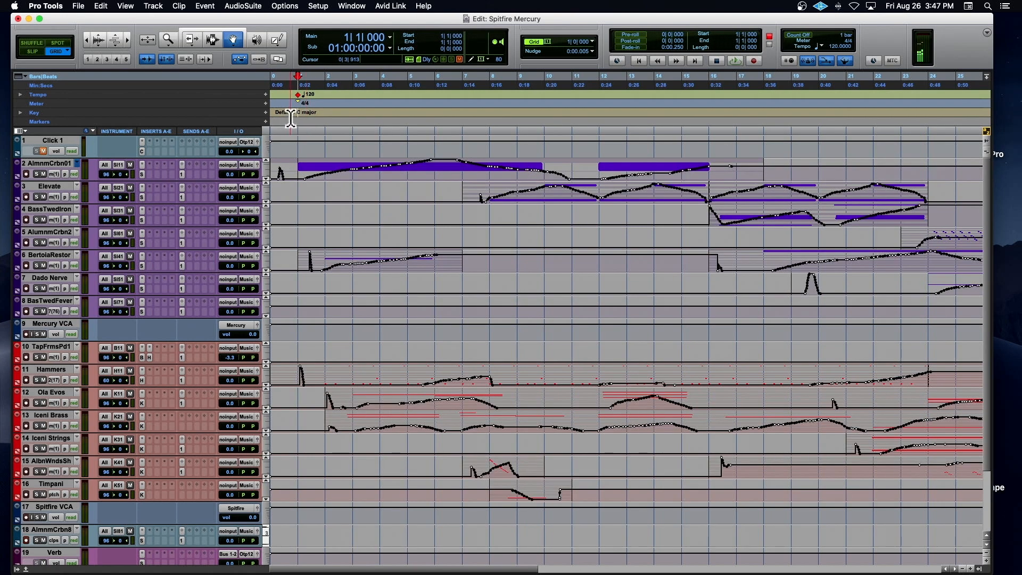
{"action": "key", "text": "super+bracketright"}
{"action": "key", "text": "super+bracketright"}
{"action": "key", "text": "super+bracketright"}
{"action": "key", "text": "space"}
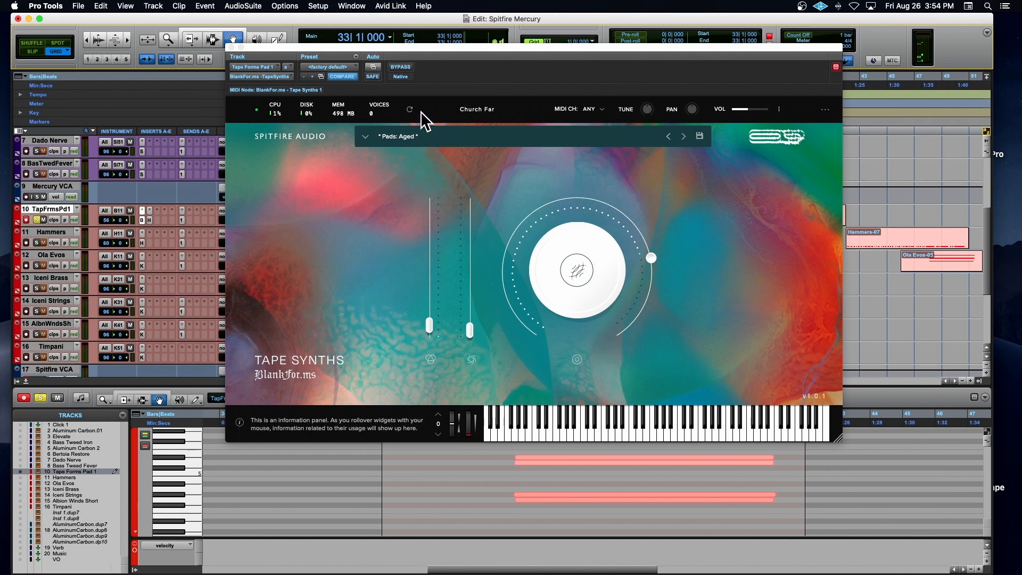
Step: Move the Tape Synths plug-in window clear of the timeline and play the soloed Tape Forms Pad from bar 33
{"action": "left_click_drag", "start_coordinate": [438, 50], "coordinate": [285, 28]}
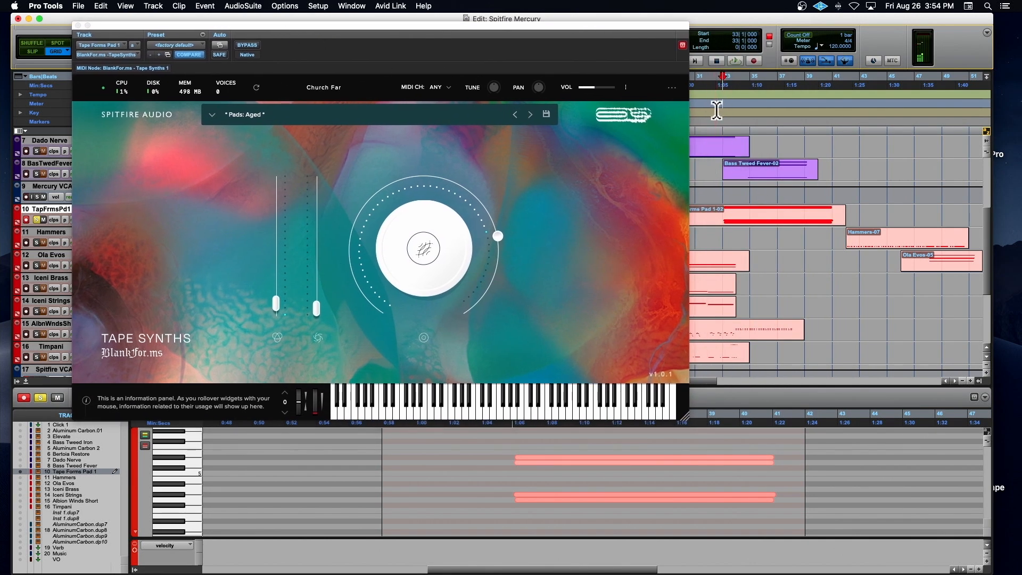
{"action": "key", "text": "space"}
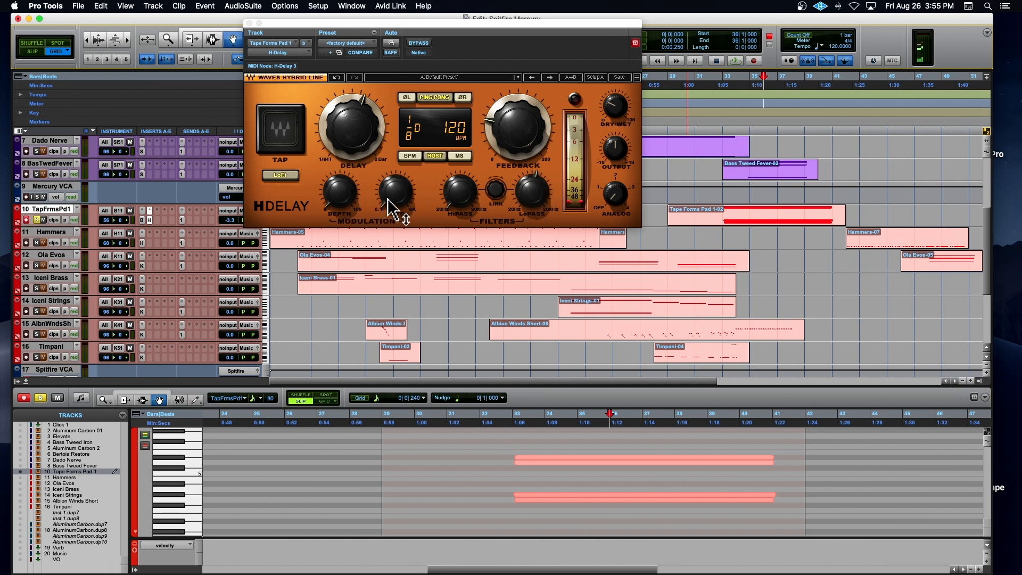
Step: Close the H-Delay plug-in and open the insert plug-in on the Verb track
{"action": "left_click", "coordinate": [249, 23]}
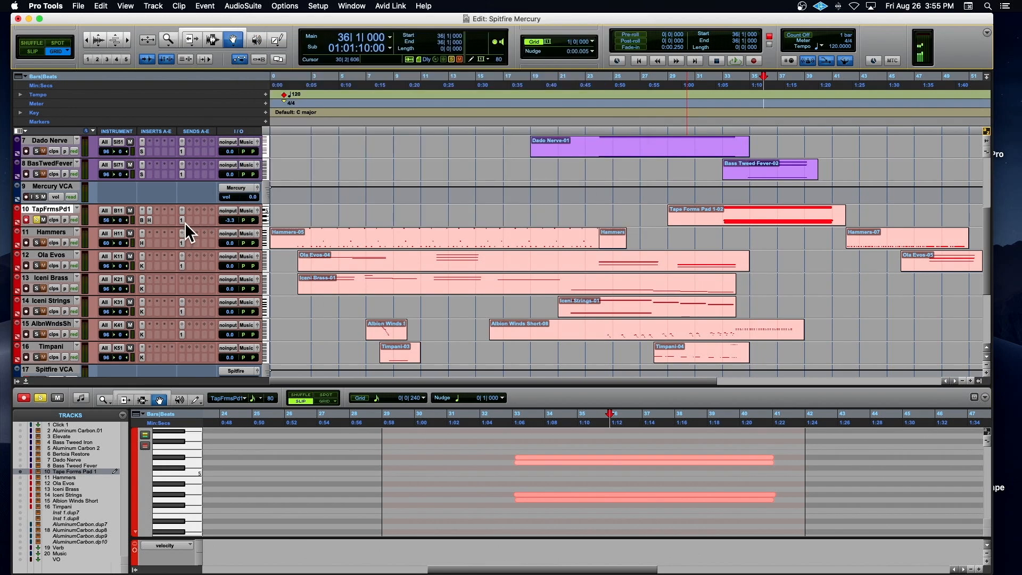
{"action": "scroll", "coordinate": [185, 222], "scroll_direction": "down", "scroll_amount": 5}
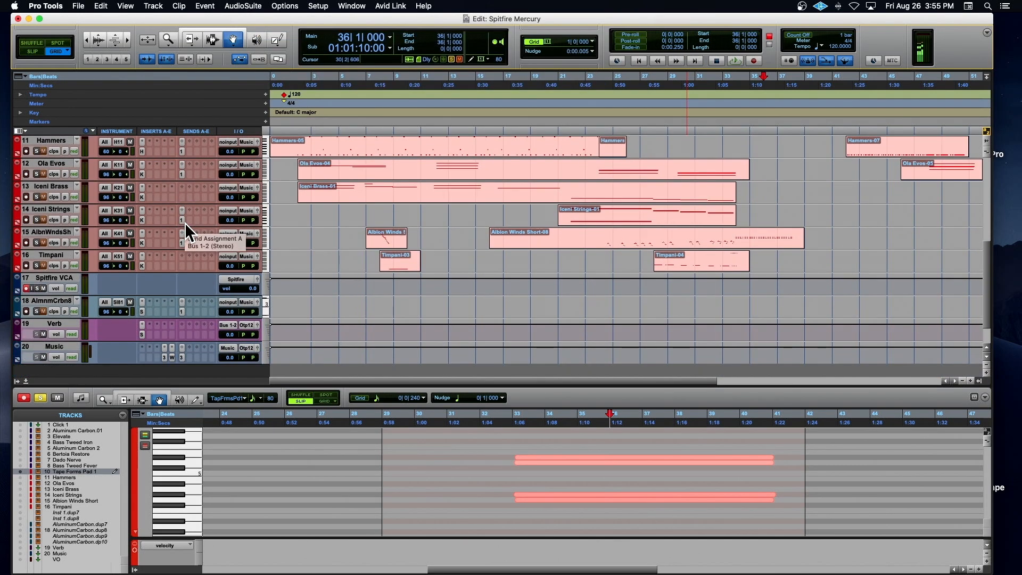
{"action": "left_click", "coordinate": [140, 335]}
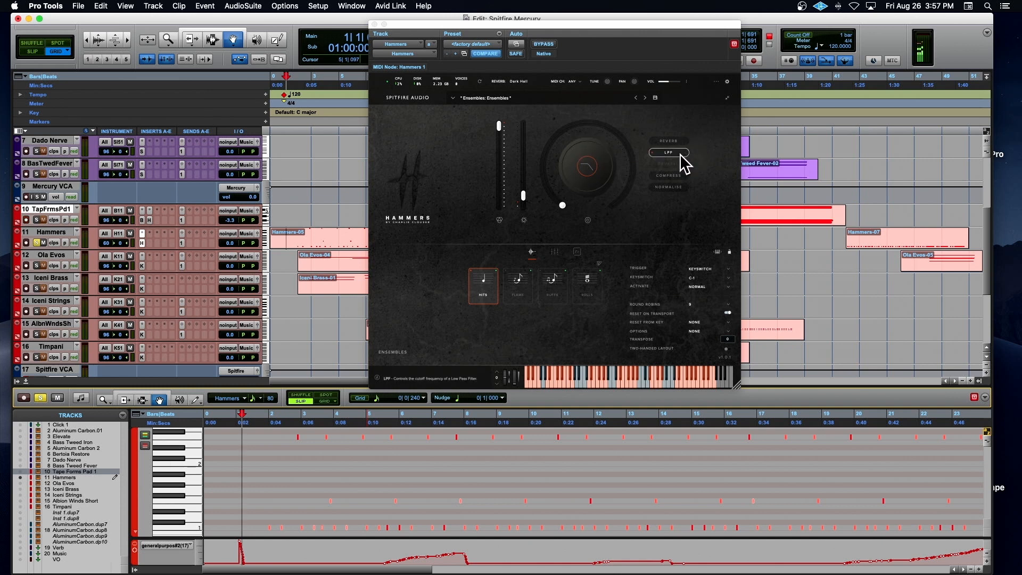
Step: Play the soloed Hammers part from bar 2 with an enlarged controller lane, switching the large knob between Reverb and LPF
{"action": "left_click", "coordinate": [660, 142]}
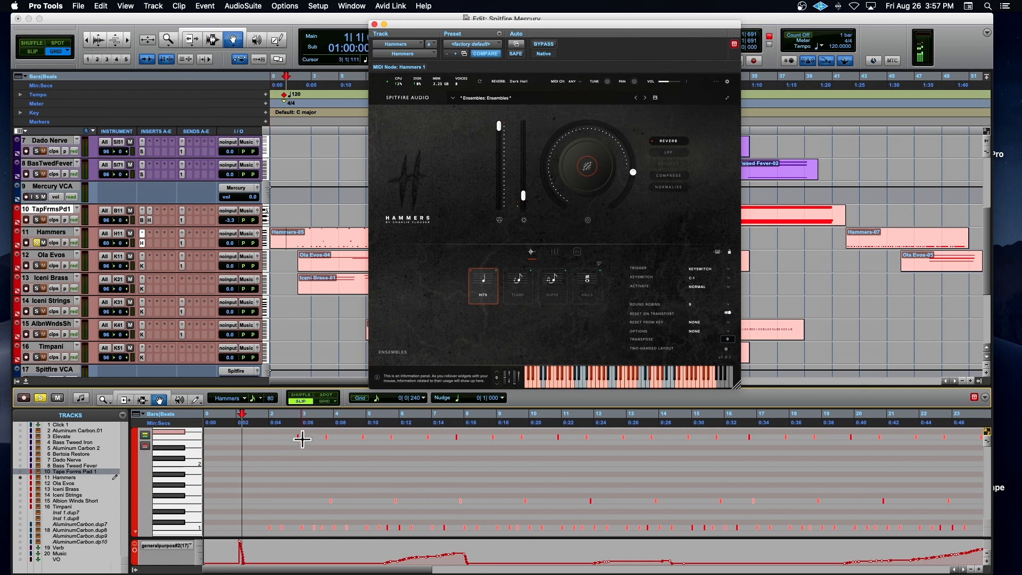
{"action": "left_click", "coordinate": [290, 534]}
{"action": "left_click_drag", "start_coordinate": [180, 537], "coordinate": [180, 560]}
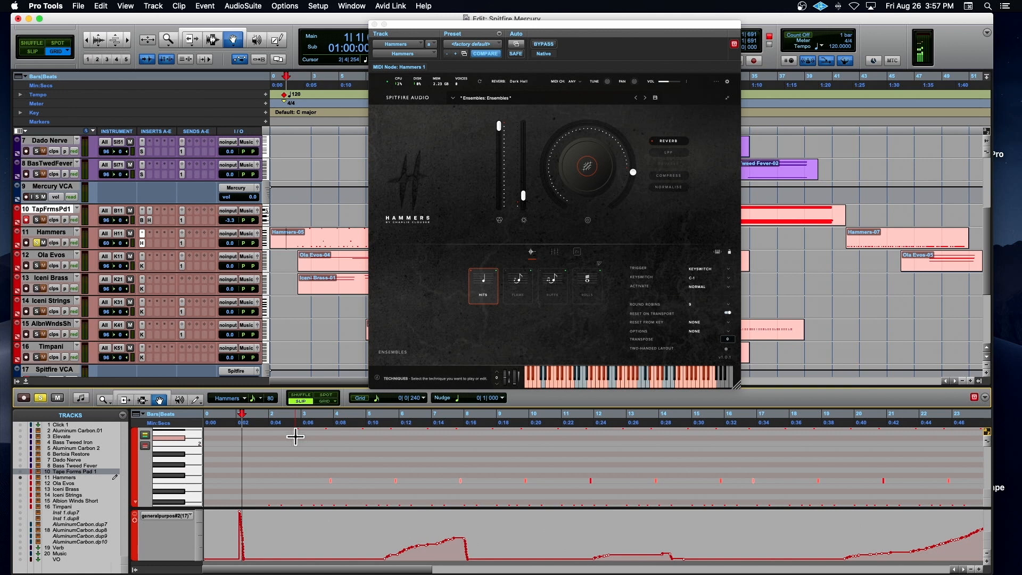
{"action": "key", "text": "space"}
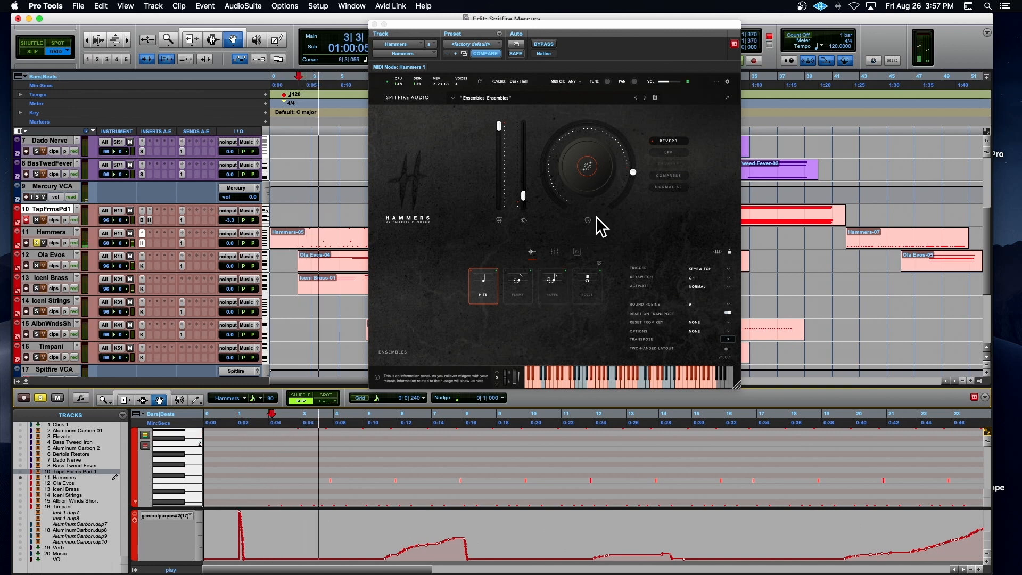
{"action": "left_click", "coordinate": [667, 153]}
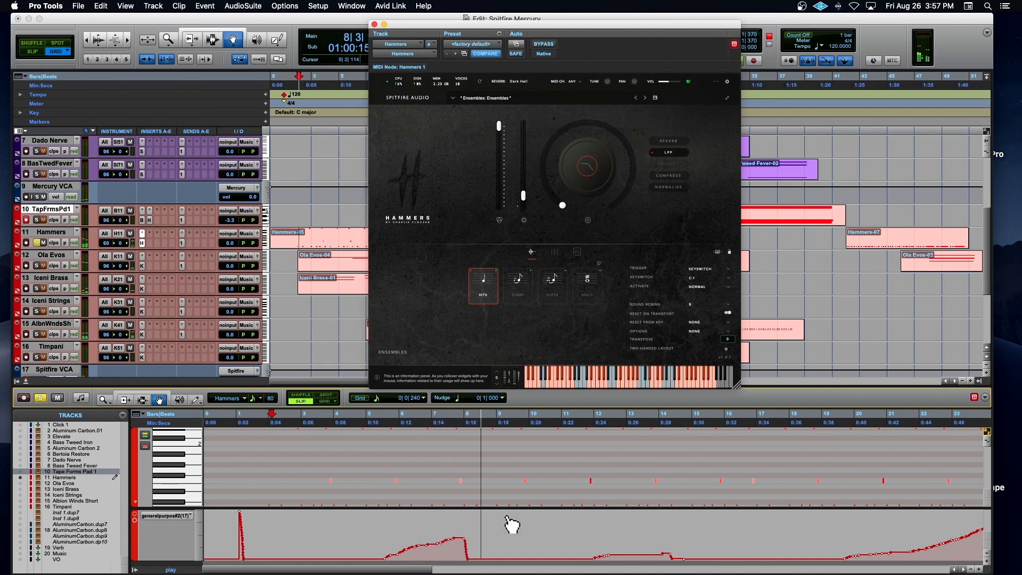
{"action": "left_click", "coordinate": [894, 419]}
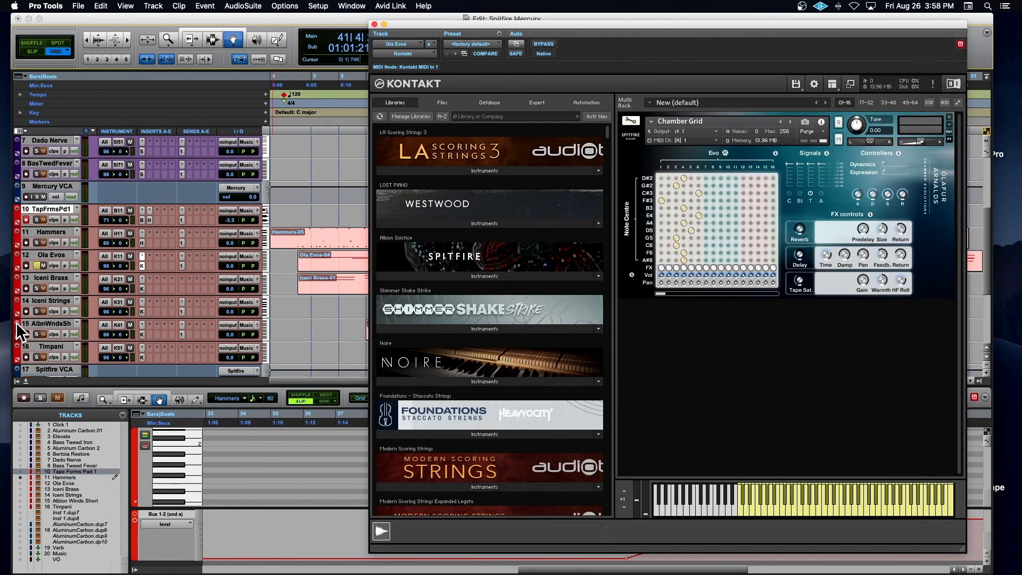
Step: Record-arm the Ola Evos track for live playing of its Kontakt patch
{"action": "left_click", "coordinate": [21, 264]}
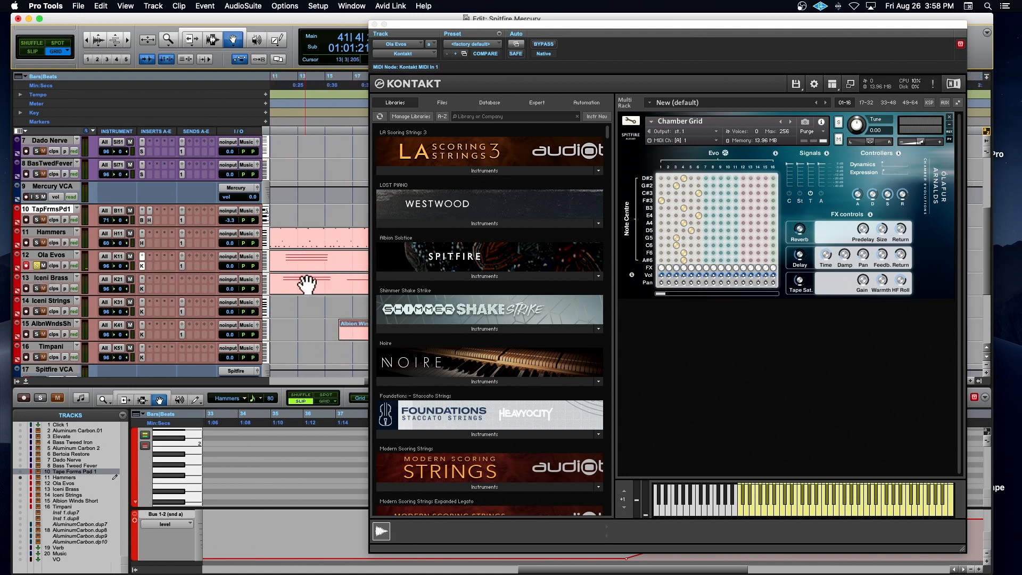
Step: Open the Iceni Brass clip and its Kontakt instrument, and play the soloed part with its mod wheel lane displayed
{"action": "left_click", "coordinate": [307, 284]}
{"action": "left_click", "coordinate": [142, 289]}
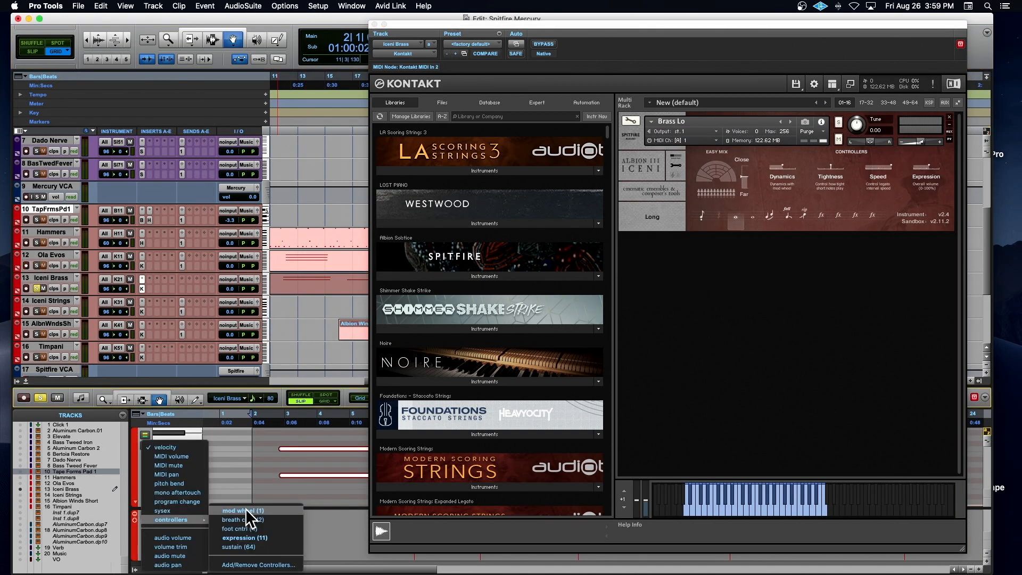
{"action": "left_click", "coordinate": [245, 509]}
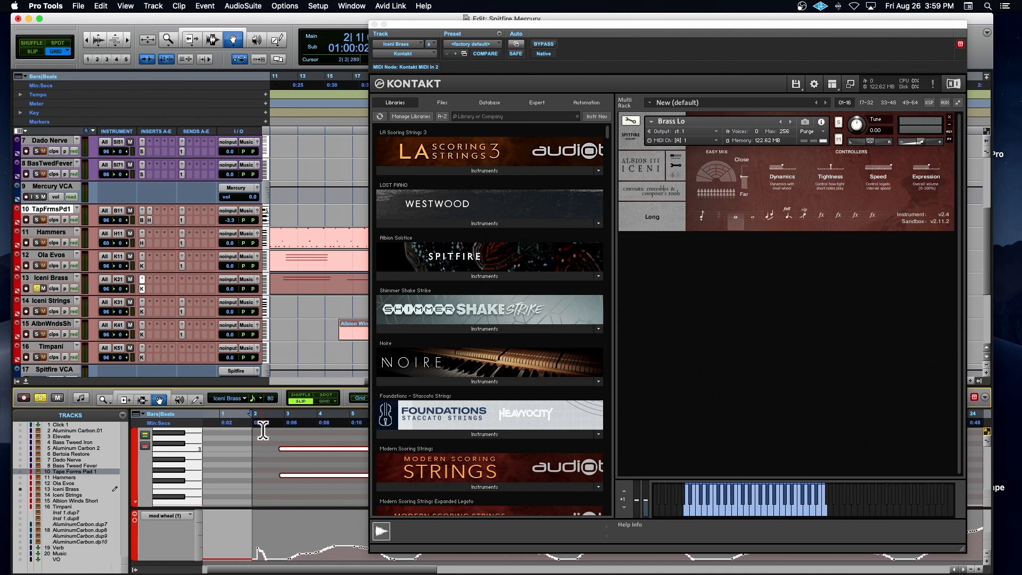
{"action": "key", "text": "space"}
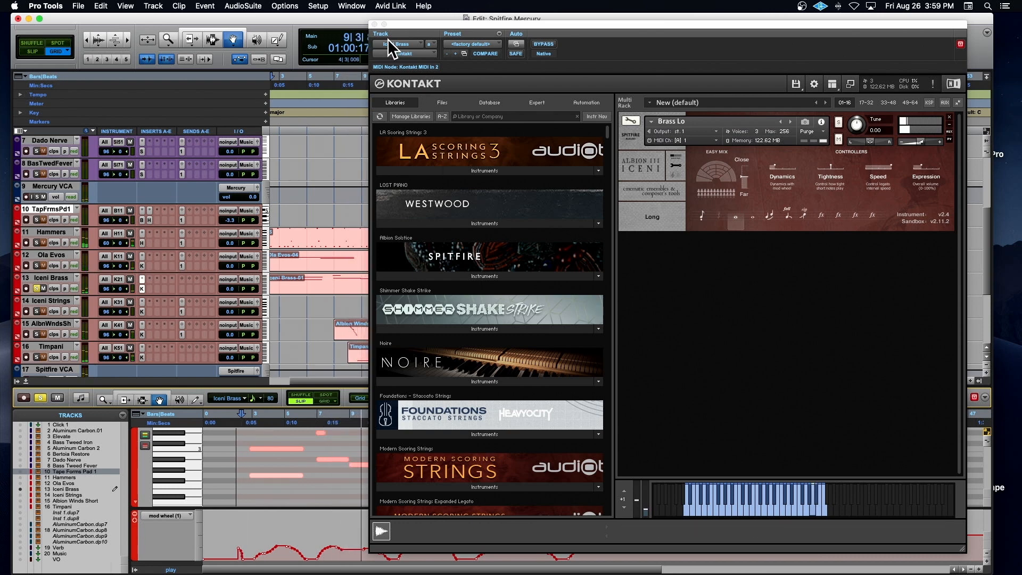
Step: Play Iceni Strings soloed from bar 21, and add Iceni Brass to the solo before stopping playback
{"action": "left_click", "coordinate": [38, 309]}
{"action": "left_click", "coordinate": [36, 289]}
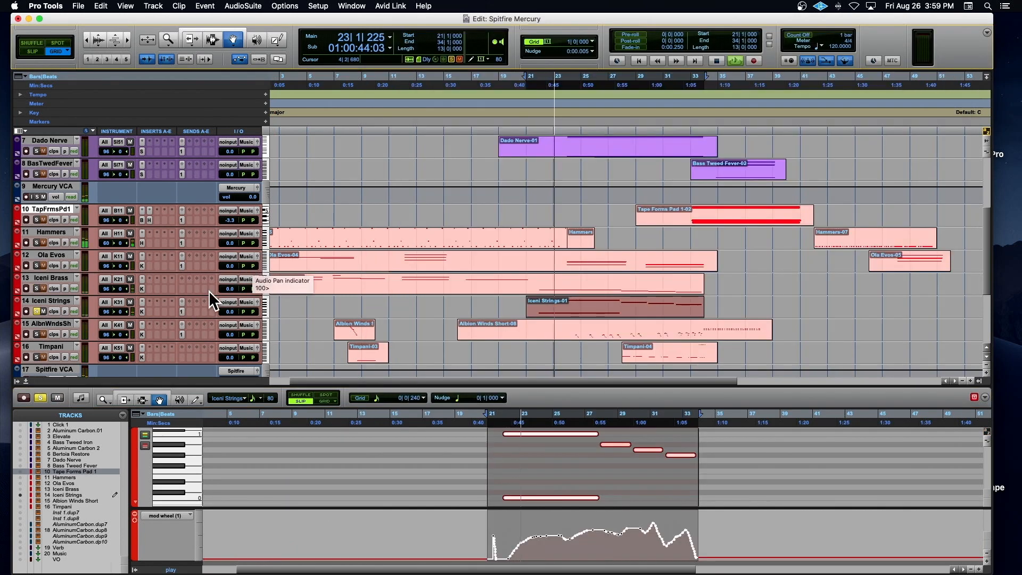
{"action": "left_click", "coordinate": [37, 289]}
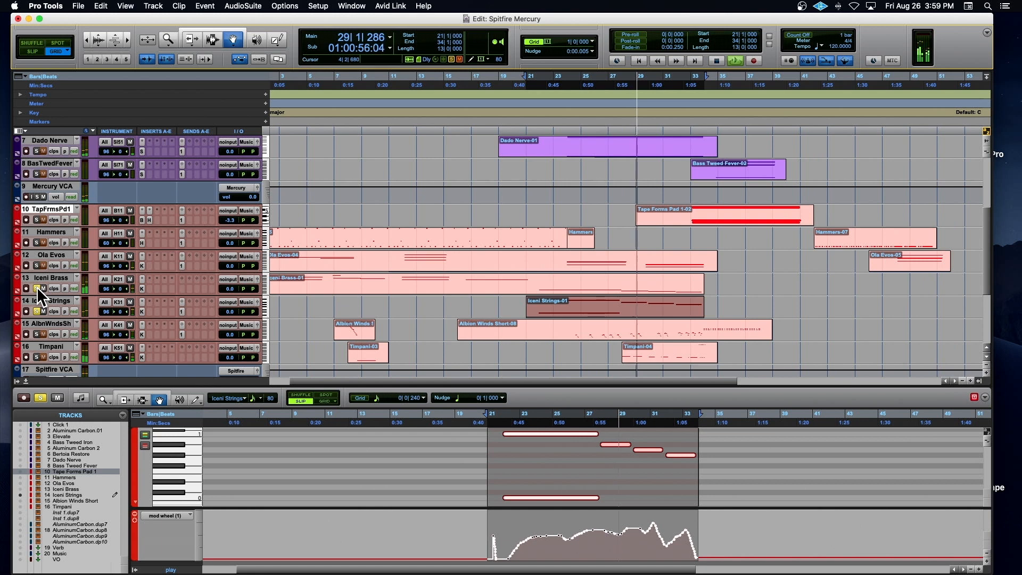
{"action": "key", "text": "space"}
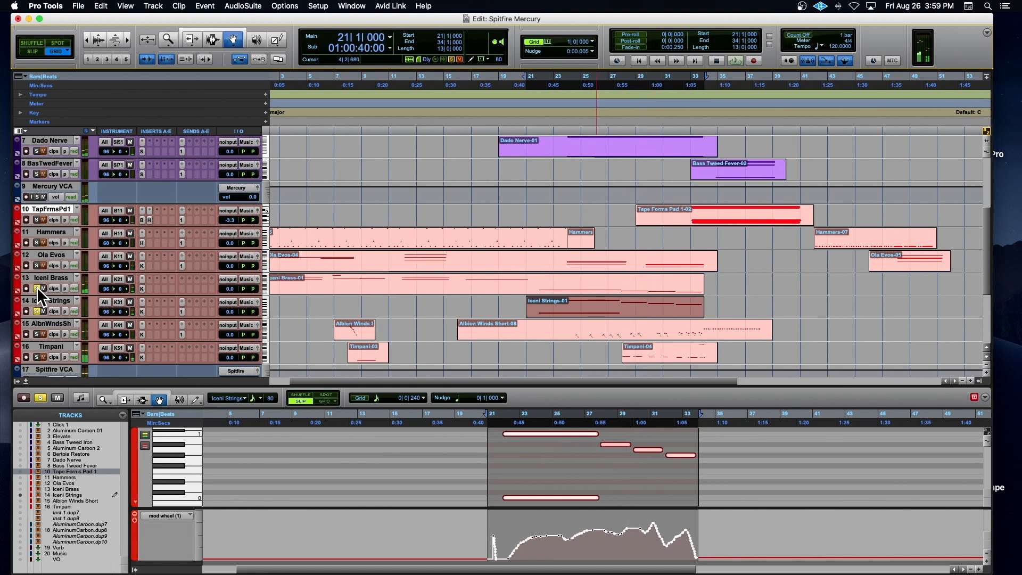
Step: Solo Albion Winds Short in place of the Iceni tracks and set the playback position to bar 8
{"action": "left_click", "coordinate": [36, 288], "text": "alt"}
{"action": "left_click", "coordinate": [37, 334]}
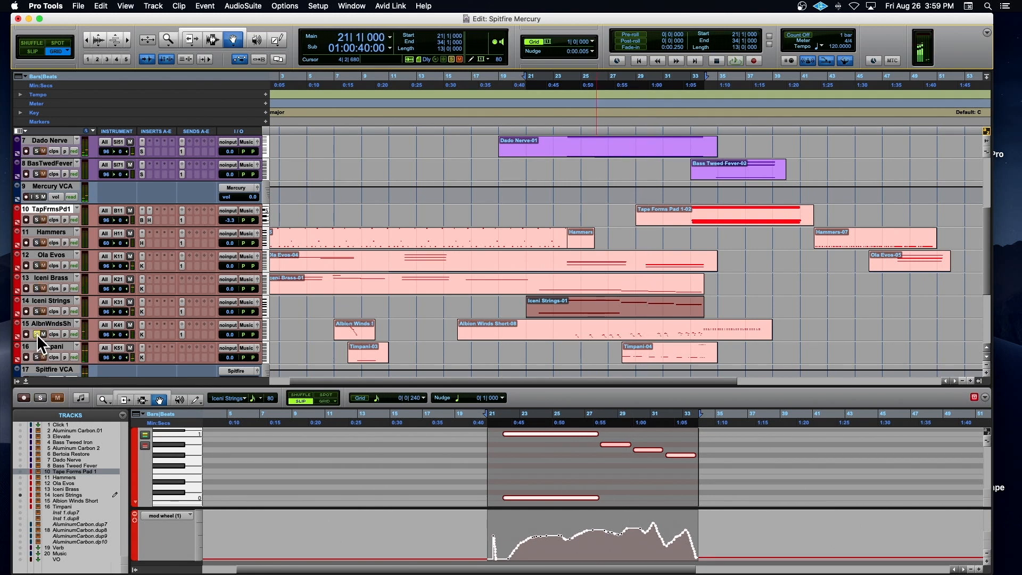
{"action": "left_click", "coordinate": [356, 145]}
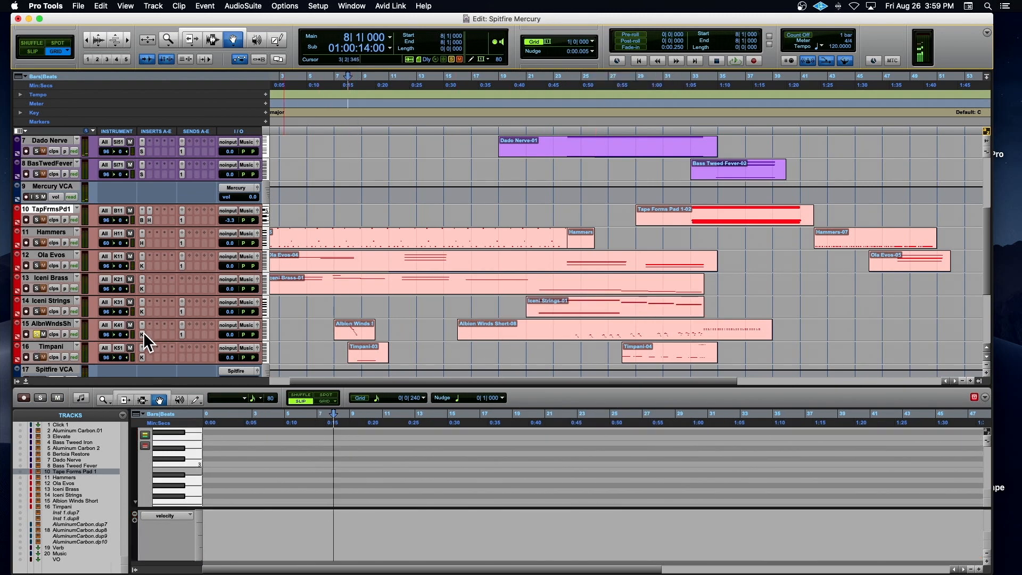
Step: View the Kontakt instrument on the Albion Winds Short track and close it again
{"action": "left_click", "coordinate": [143, 334]}
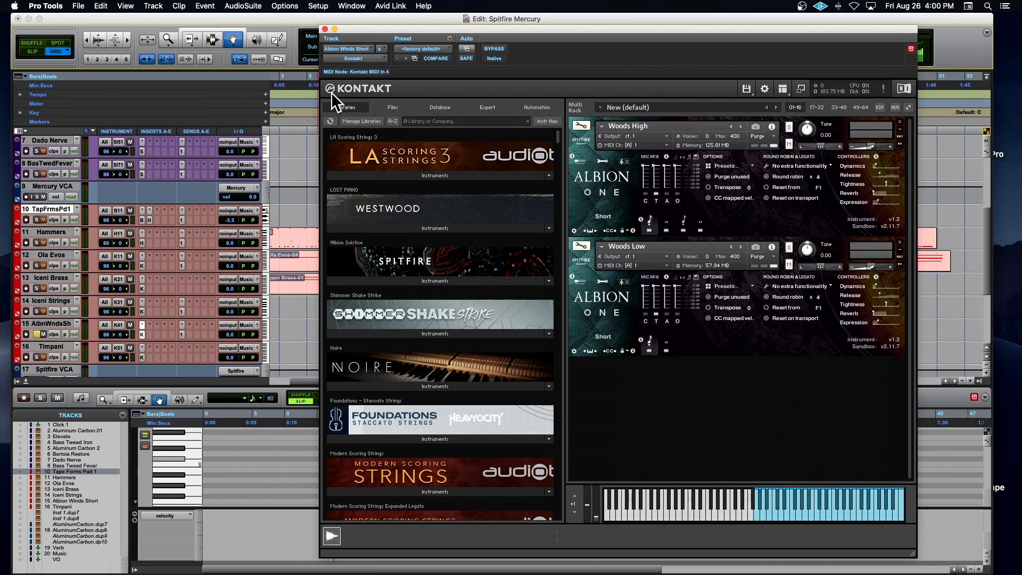
{"action": "left_click", "coordinate": [325, 30]}
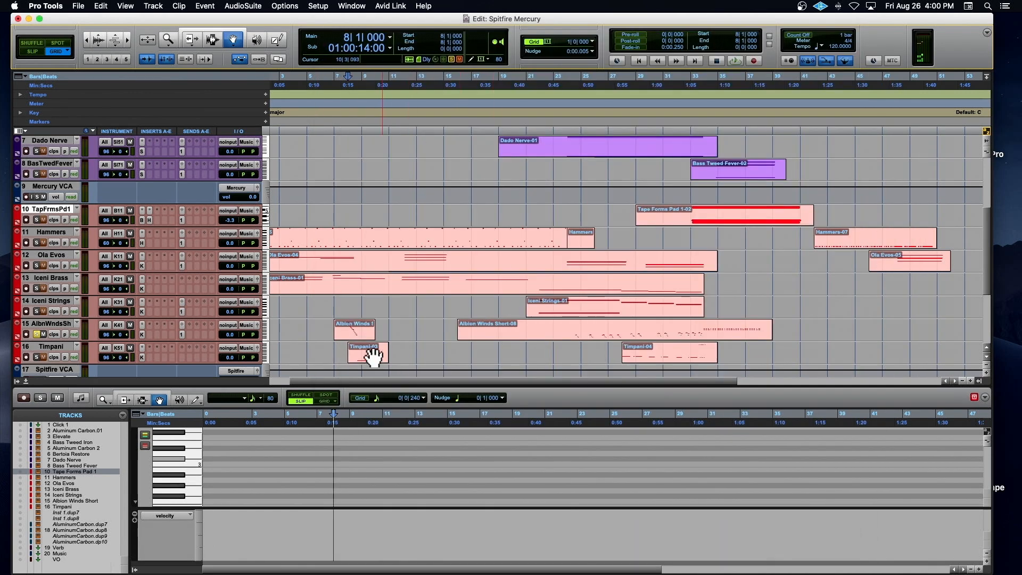
Step: Play the first Albion Winds Short phrase soloed from bar 8 in a close-up of the timeline, and stop playback
{"action": "key", "text": "t"}
{"action": "key", "text": "t"}
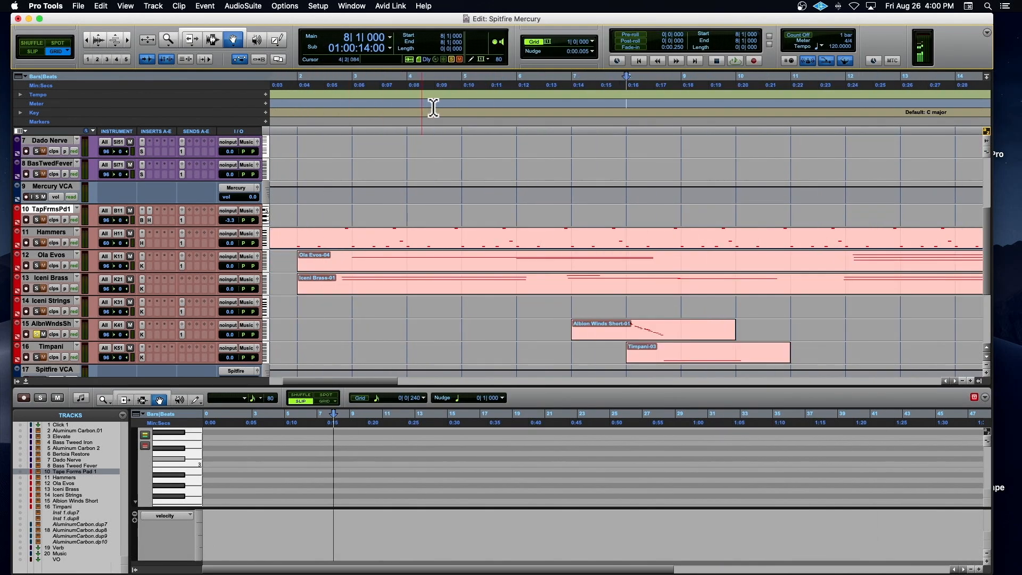
{"action": "key", "text": "space"}
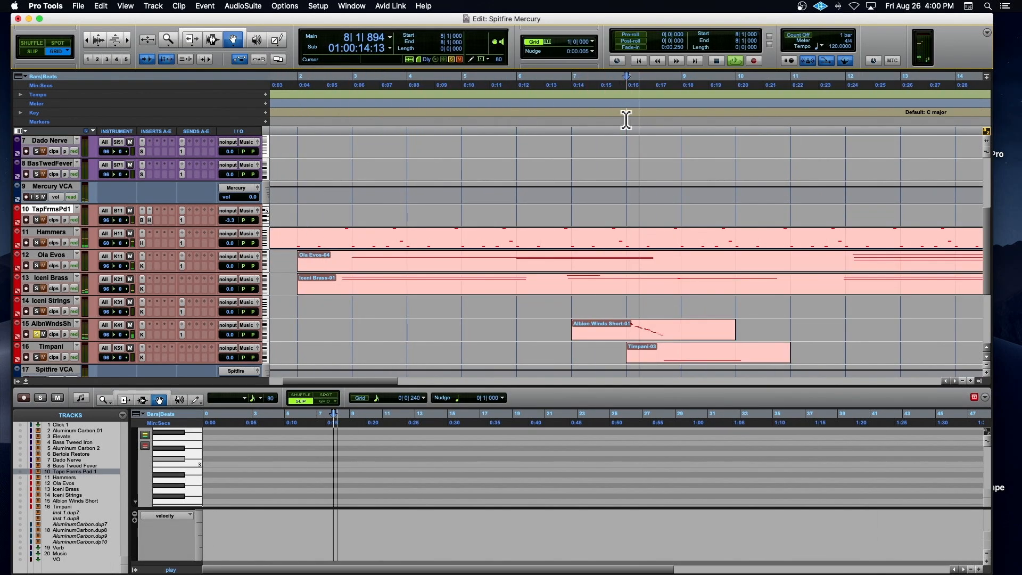
{"action": "key", "text": "space"}
{"action": "key", "text": "r"}
{"action": "key", "text": "r"}
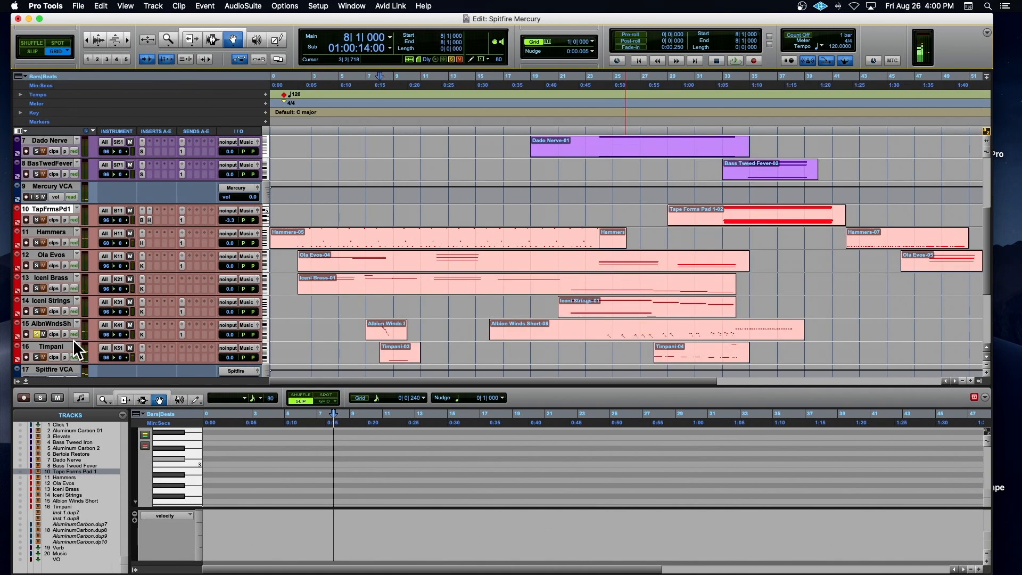
Step: Play the passage at bar 8 with Albion Winds Short unsoloed, stop, and solo the track again
{"action": "key", "text": "space"}
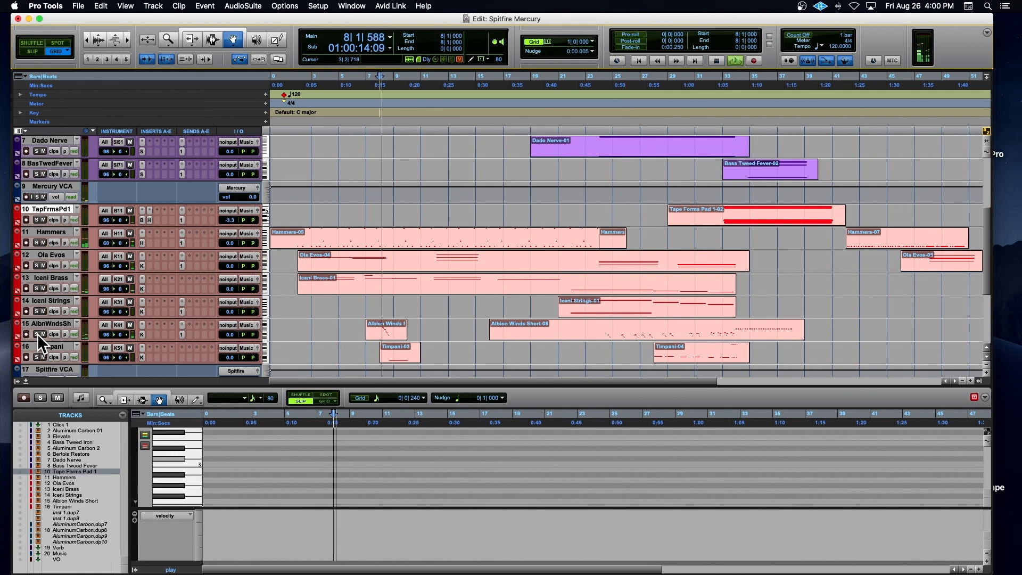
{"action": "key", "text": "space"}
{"action": "left_click", "coordinate": [37, 334]}
Step: Play the soloed Albion Winds Short part from bar 24 and compare it with the Mercury tracks above before stopping
{"action": "left_click", "coordinate": [601, 111]}
{"action": "key", "text": "space"}
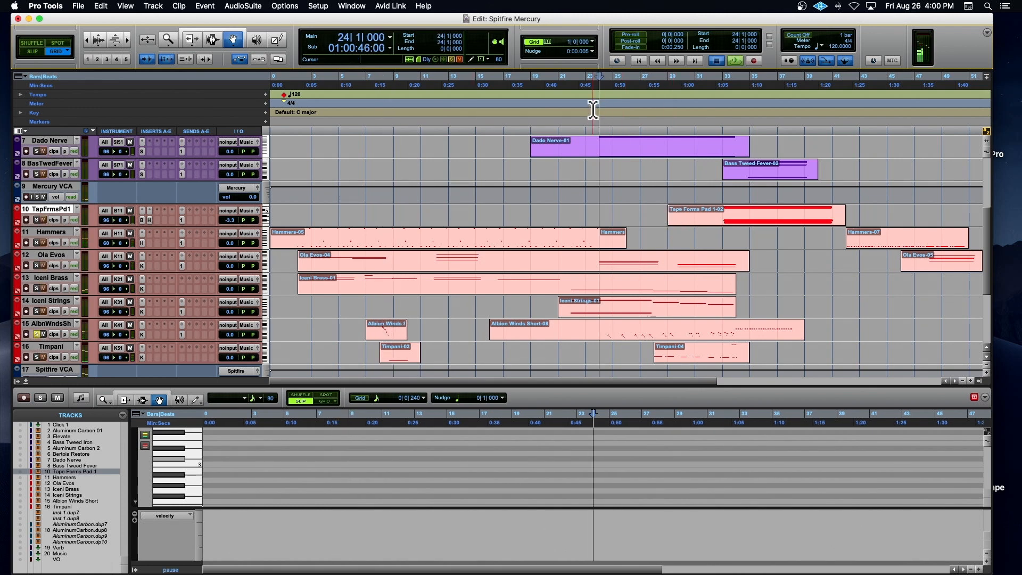
{"action": "key", "text": "super+bracketright"}
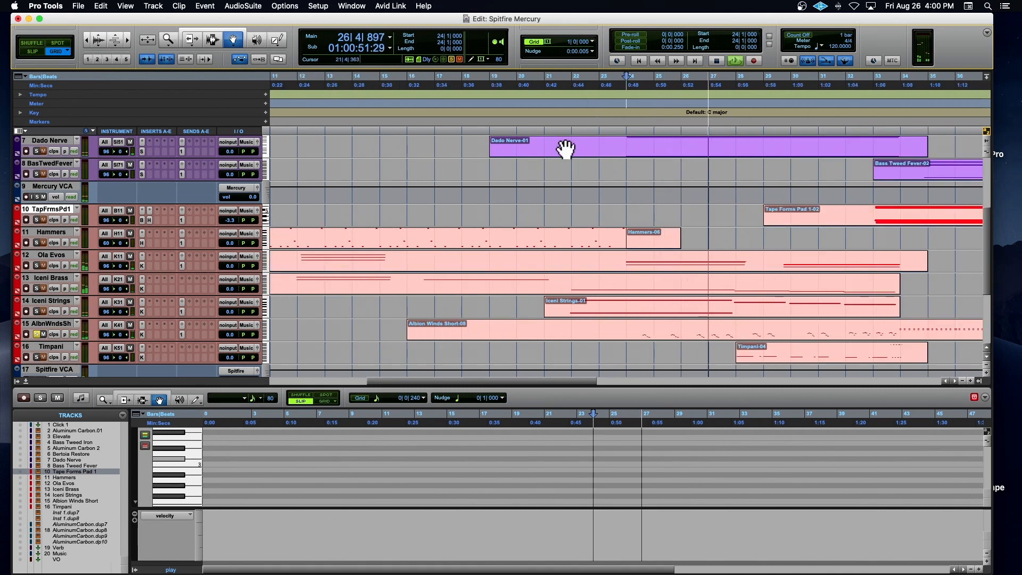
{"action": "scroll", "coordinate": [399, 240], "scroll_direction": "up", "scroll_amount": 1}
{"action": "scroll", "coordinate": [289, 329], "scroll_direction": "up", "scroll_amount": 1}
{"action": "key", "text": "space"}
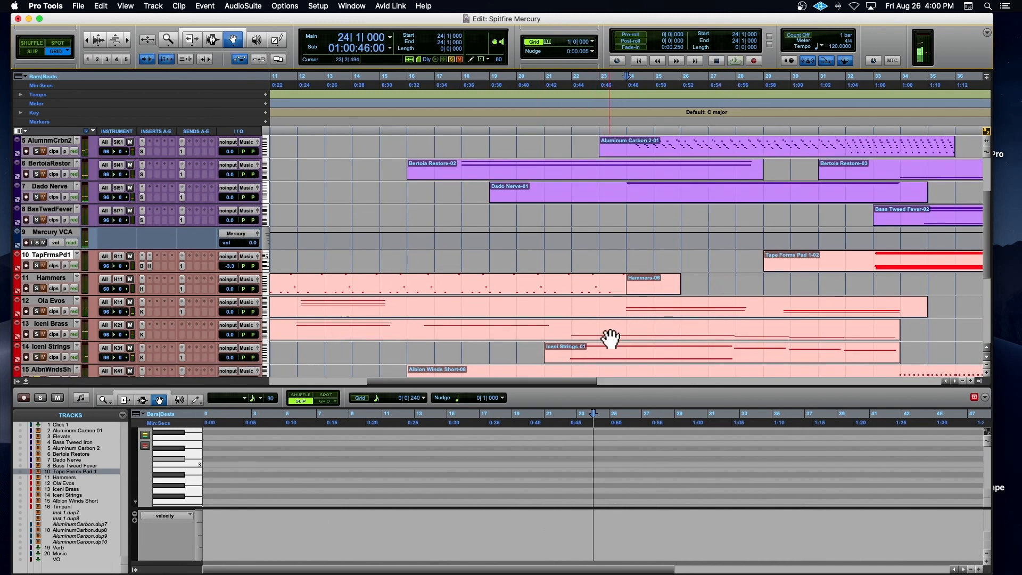
Step: Select the long Albion Winds Short clip and display its mod wheel data in the MIDI editor's controller lane
{"action": "scroll", "coordinate": [611, 338], "scroll_direction": "down", "scroll_amount": 2}
{"action": "left_click", "coordinate": [585, 330]}
{"action": "left_click", "coordinate": [177, 513]}
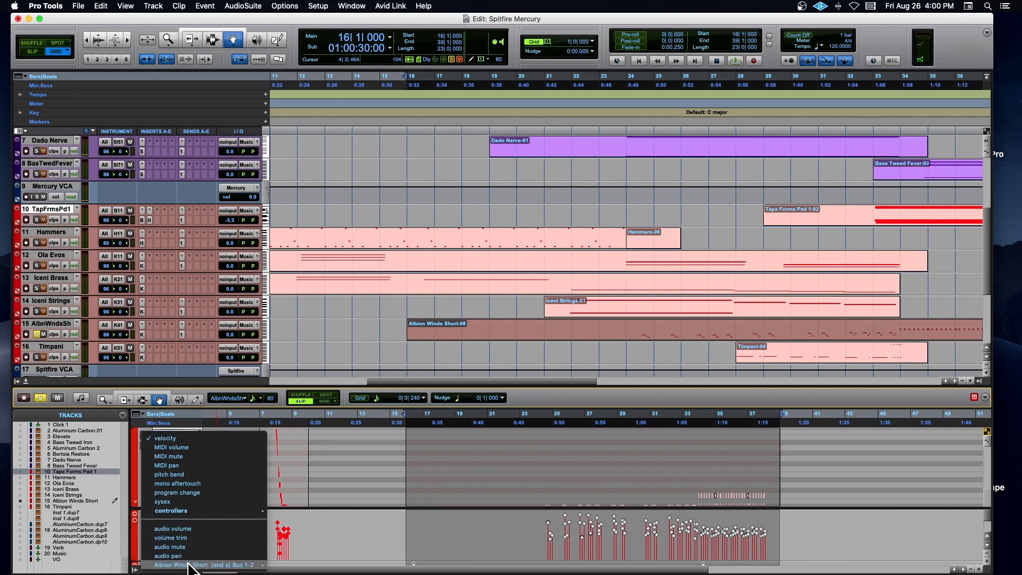
{"action": "mouse_move", "coordinate": [267, 510]}
{"action": "left_click", "coordinate": [298, 510]}
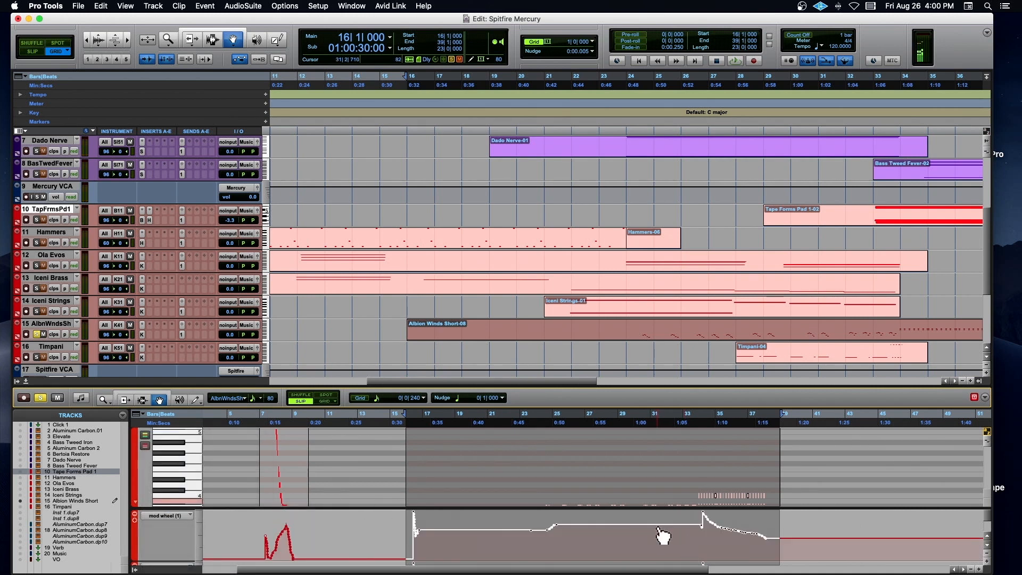
Step: Play the first Albion Winds Short phrase from bar 7 alongside its mod wheel curve
{"action": "scroll", "coordinate": [658, 529], "scroll_direction": "up", "scroll_amount": 1}
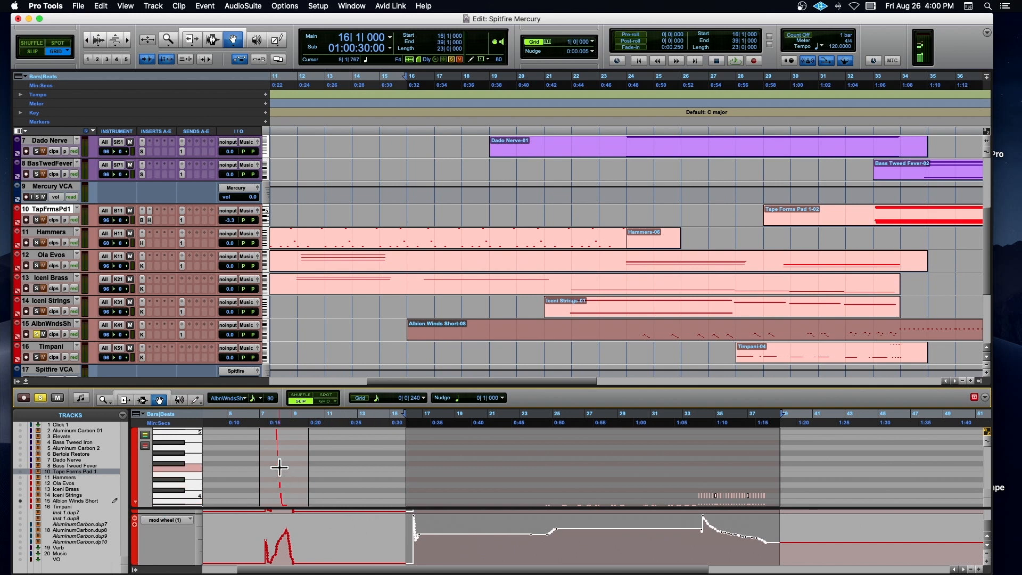
{"action": "left_click", "coordinate": [273, 414]}
{"action": "key", "text": "space"}
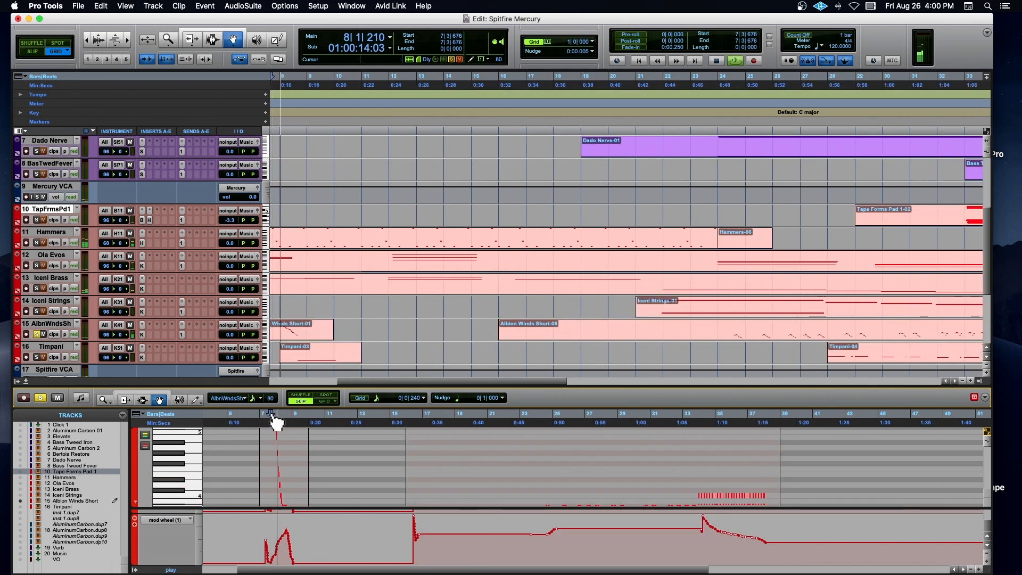
Step: Play the soloed Albion Winds Short part from bar 32, stop playback and unsolo the track
{"action": "left_click", "coordinate": [681, 427]}
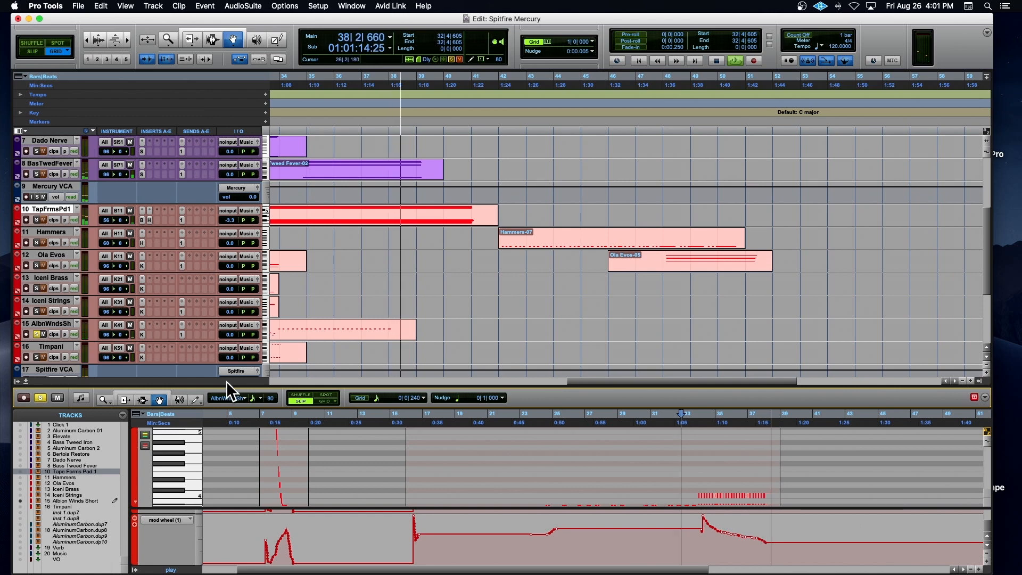
{"action": "key", "text": "space"}
{"action": "left_click", "coordinate": [36, 333]}
Step: Solo the Timpani track, select its first clip and display its pitch bend data in the MIDI editor's controller lane
{"action": "left_click", "coordinate": [37, 357]}
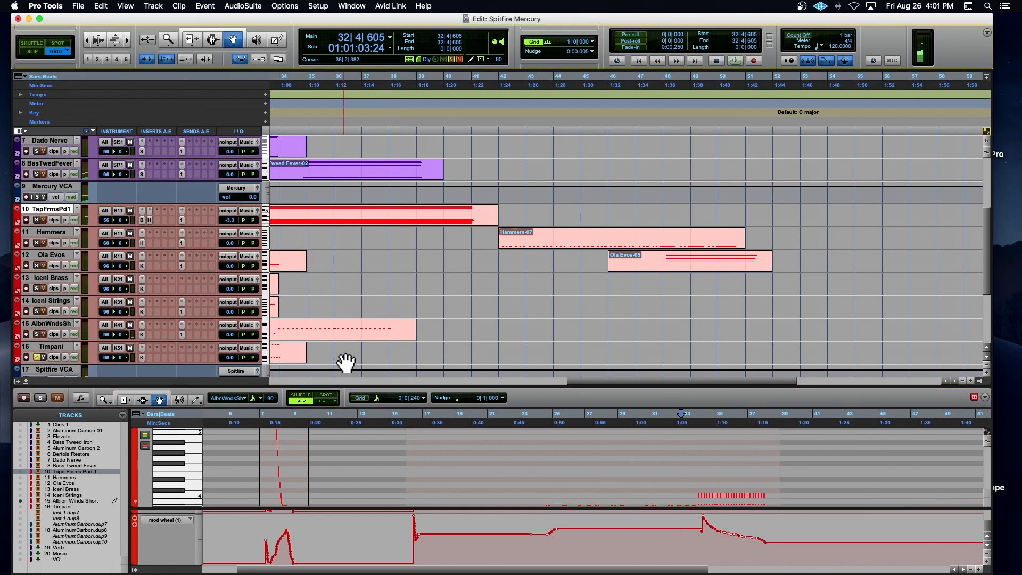
{"action": "scroll", "coordinate": [344, 358], "scroll_direction": "left", "scroll_amount": 15}
{"action": "scroll", "coordinate": [459, 323], "scroll_direction": "down", "scroll_amount": 2}
{"action": "left_click", "coordinate": [515, 312]}
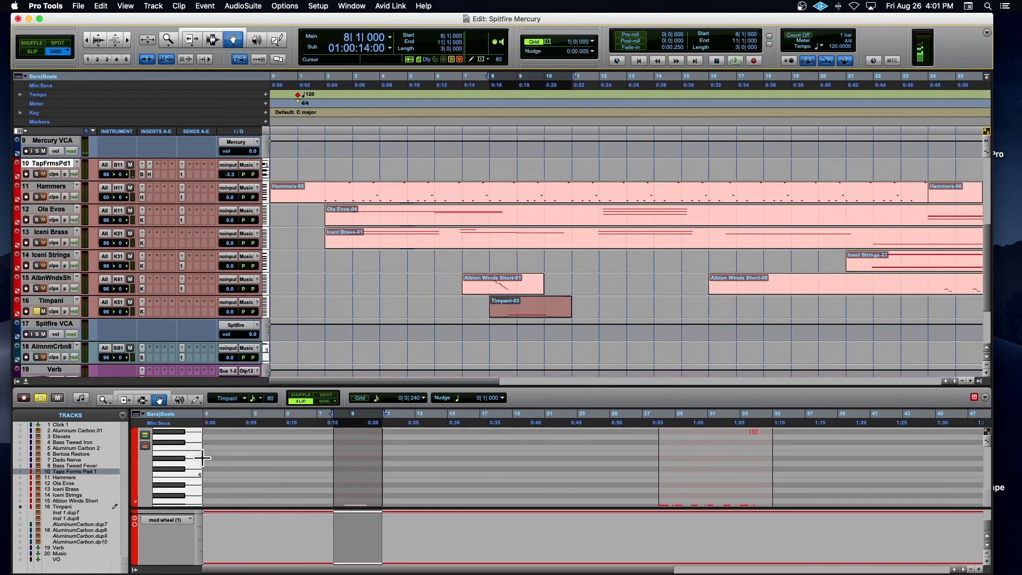
{"action": "left_click", "coordinate": [158, 520]}
{"action": "left_click", "coordinate": [162, 513]}
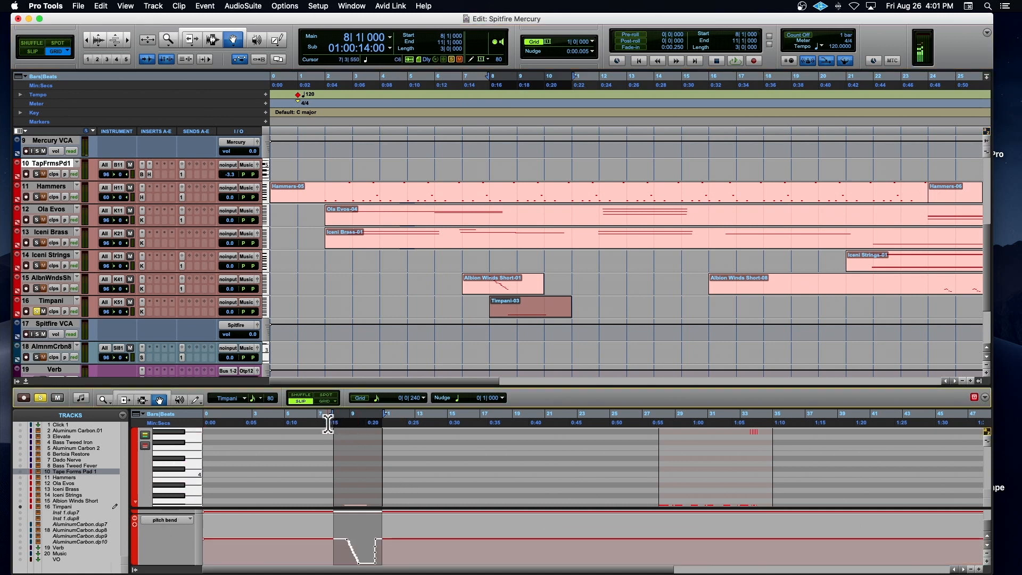
Step: Play the soloed Timpani part from bar 7 and again from bar 27, at the start of its second clip
{"action": "left_click", "coordinate": [328, 423]}
{"action": "key", "text": "space"}
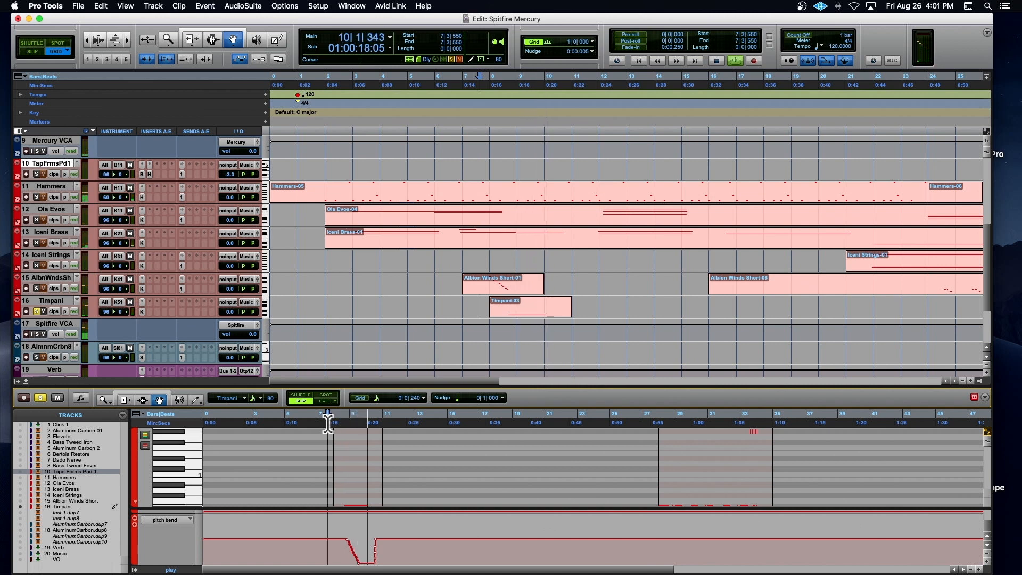
{"action": "left_click", "coordinate": [658, 423]}
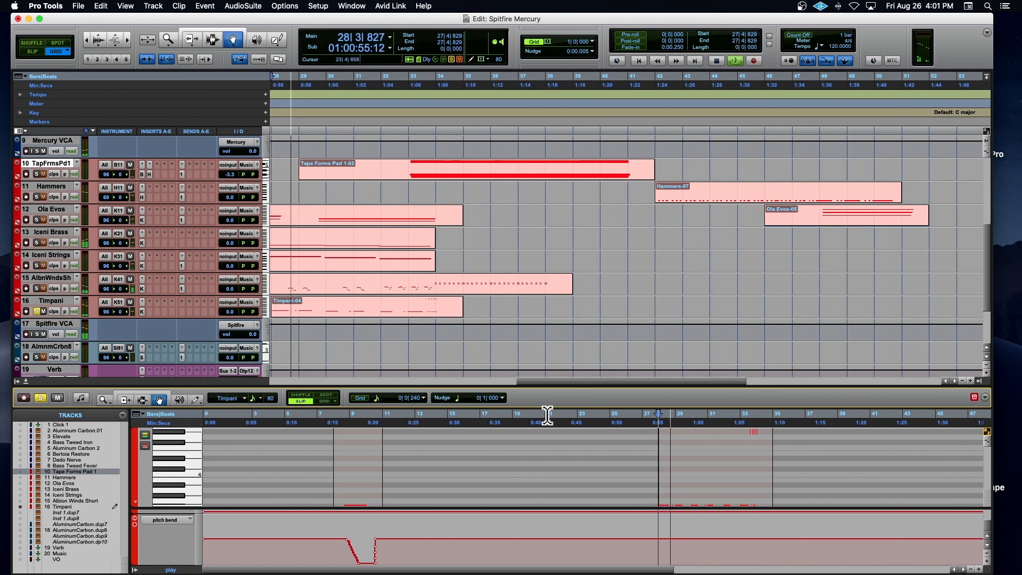
{"action": "scroll", "coordinate": [455, 379], "scroll_direction": "left", "scroll_amount": 2}
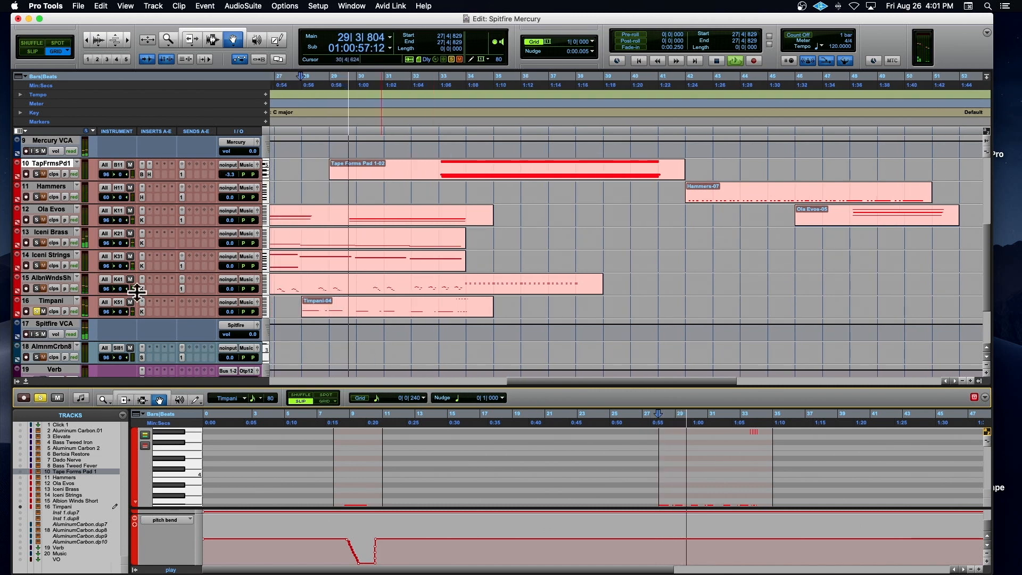
Step: Switch the solo from Timpani to the Spitfire VCA and play its tracks from bar 27 before stopping
{"action": "left_click", "coordinate": [37, 311]}
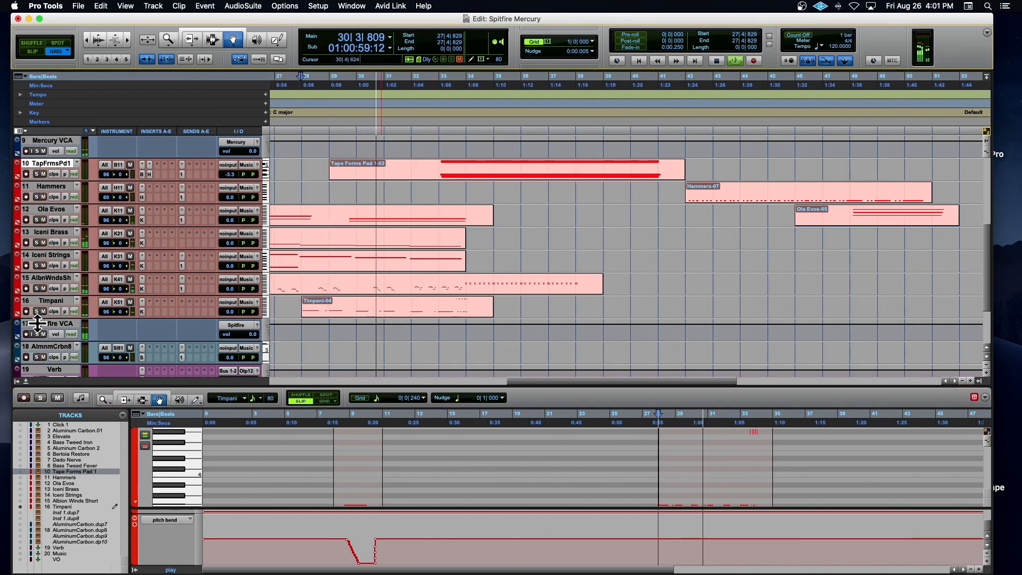
{"action": "key", "text": "space"}
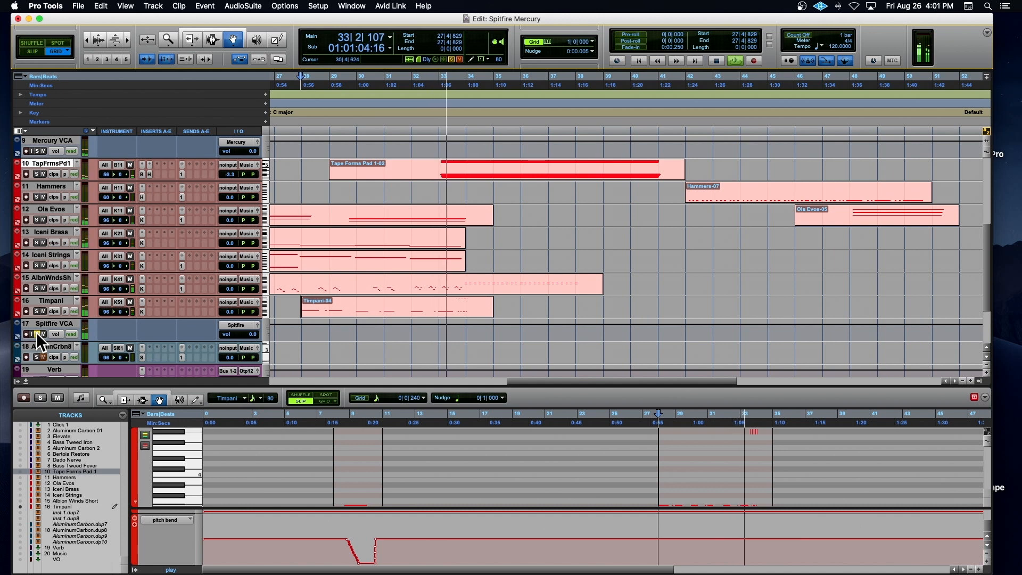
{"action": "key", "text": "super+bracketleft"}
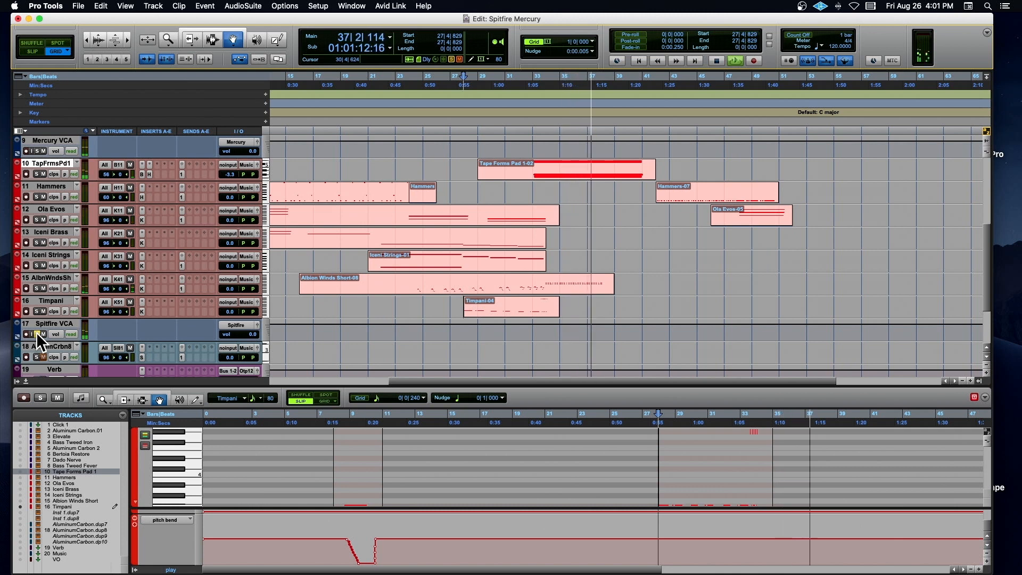
{"action": "key", "text": "space"}
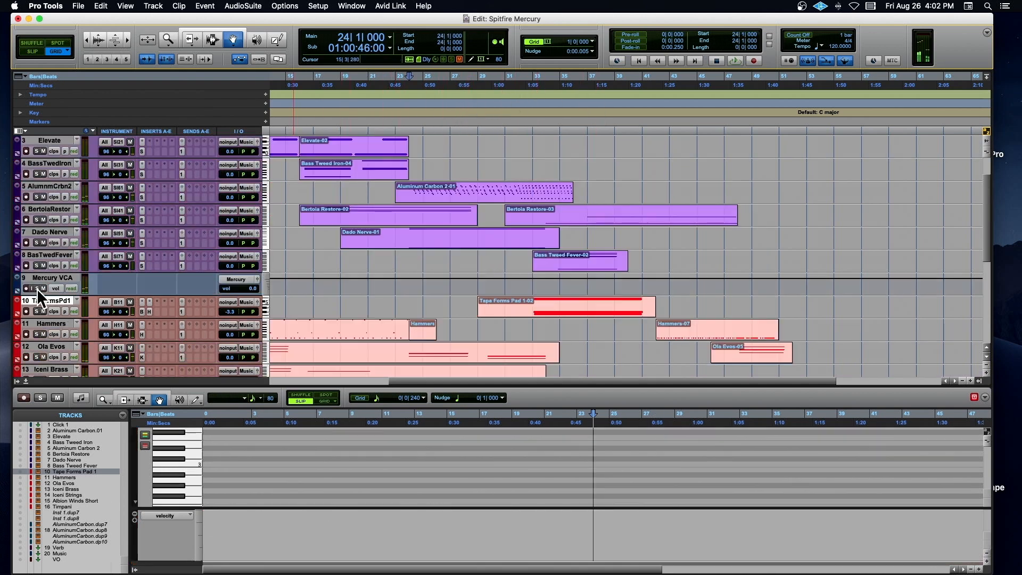
Step: Play all the Mercury tracks from bar 1 with the Mercury VCA soloed, and stop playback
{"action": "scroll", "coordinate": [288, 230], "scroll_direction": "left", "scroll_amount": 10}
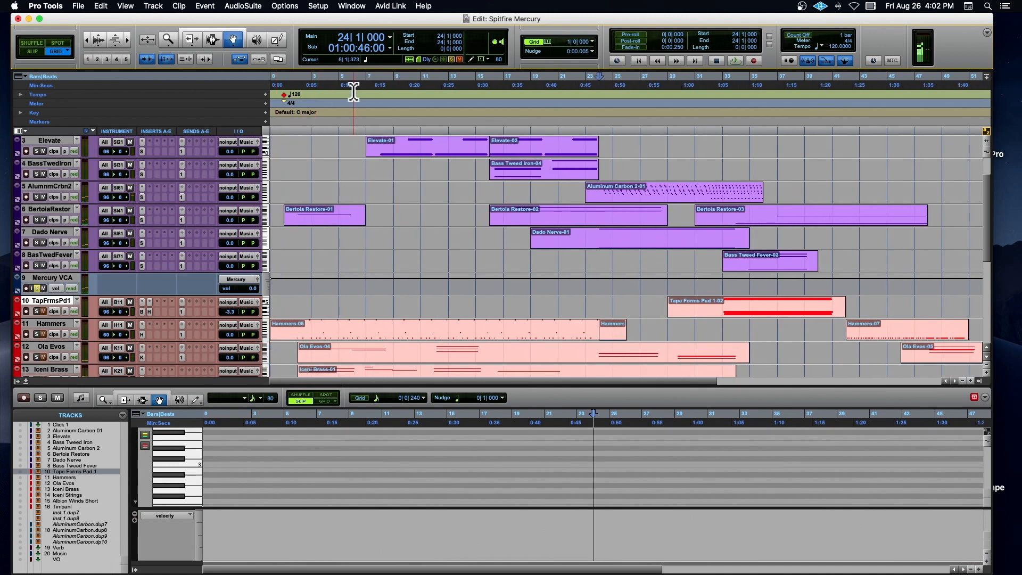
{"action": "left_click", "coordinate": [289, 116]}
{"action": "scroll", "coordinate": [333, 159], "scroll_direction": "up", "scroll_amount": 2}
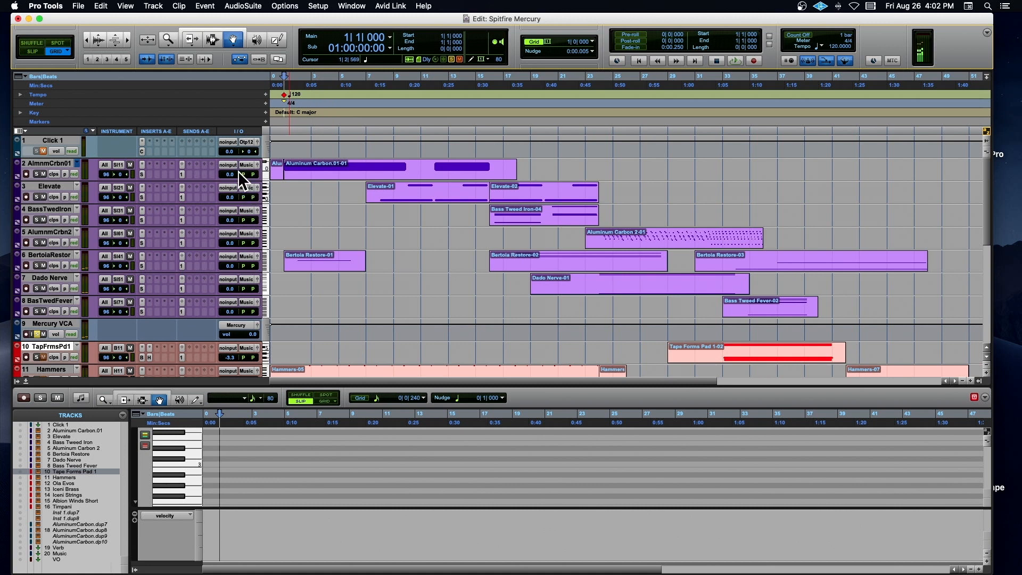
{"action": "key", "text": "space"}
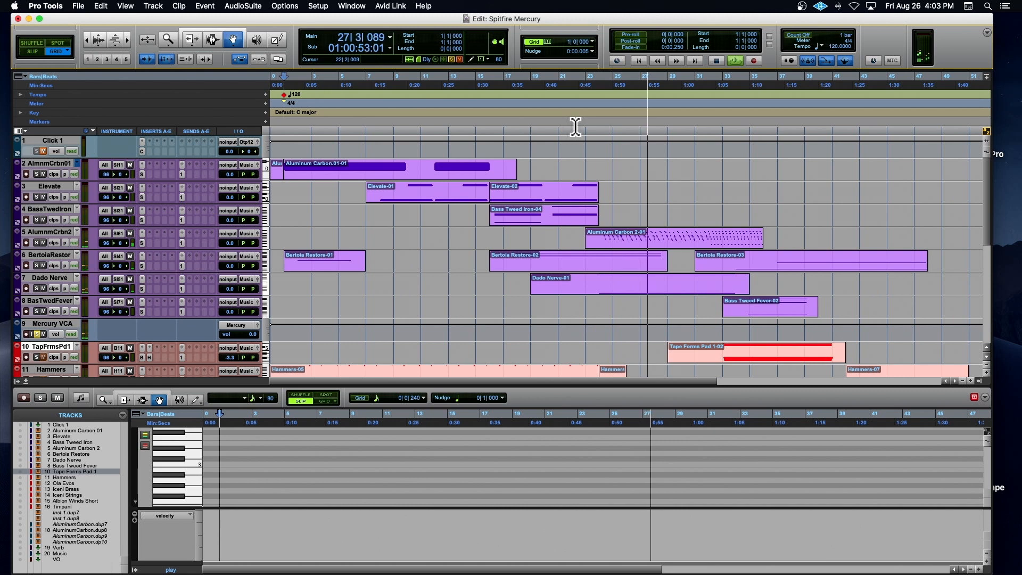
{"action": "key", "text": "space"}
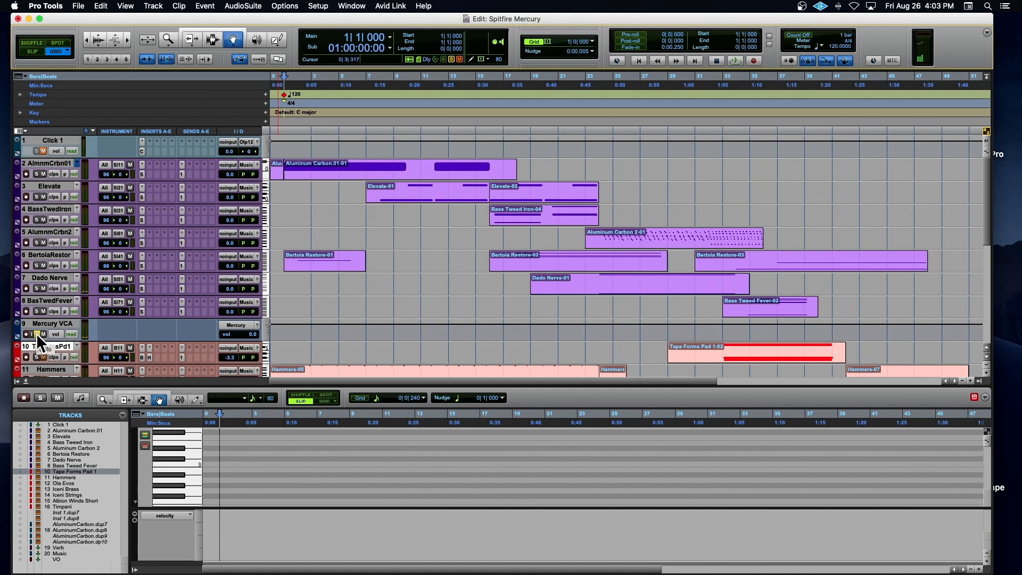
Step: View the Solar plug-in on the Aluminum Carbon.01 track with its Mercury: Aluminium Carbon preset, and close it
{"action": "key", "text": "super+bracketright"}
{"action": "key", "text": "super+bracketright"}
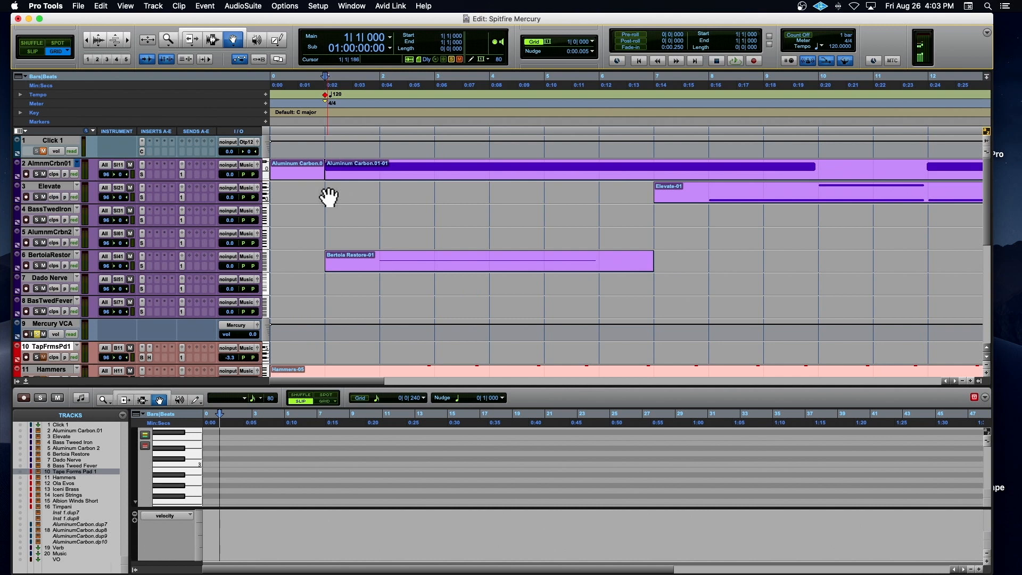
{"action": "scroll", "coordinate": [328, 197], "scroll_direction": "right", "scroll_amount": 2}
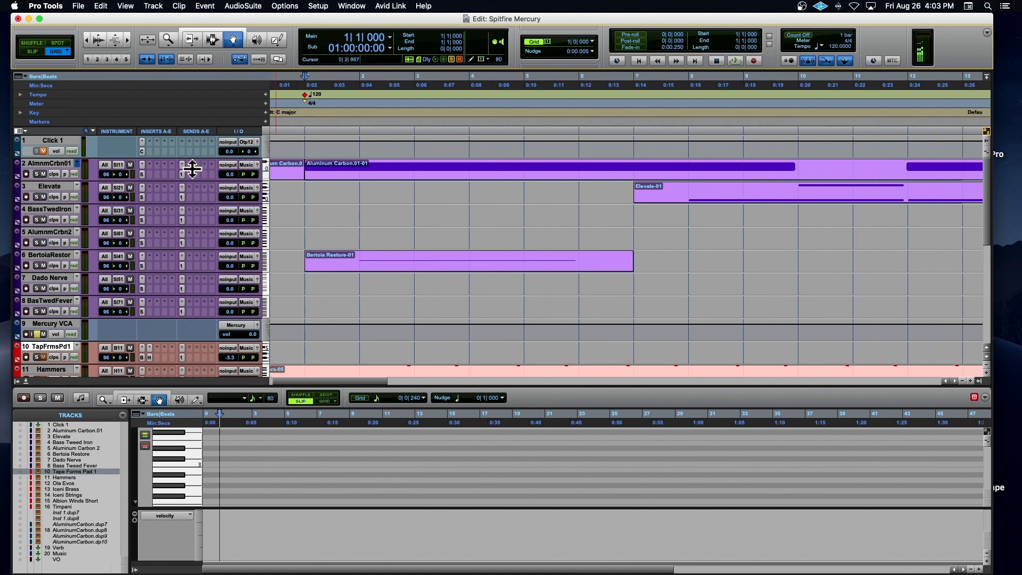
{"action": "left_click", "coordinate": [142, 175]}
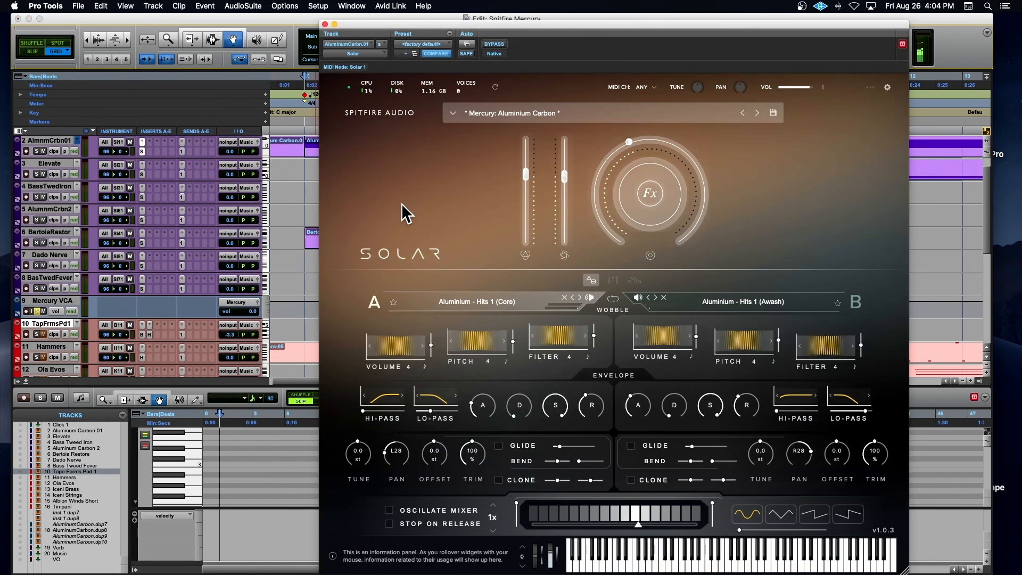
{"action": "left_click", "coordinate": [326, 25]}
{"action": "scroll", "coordinate": [373, 198], "scroll_direction": "left", "scroll_amount": 2}
{"action": "scroll", "coordinate": [372, 199], "scroll_direction": "up", "scroll_amount": 3}
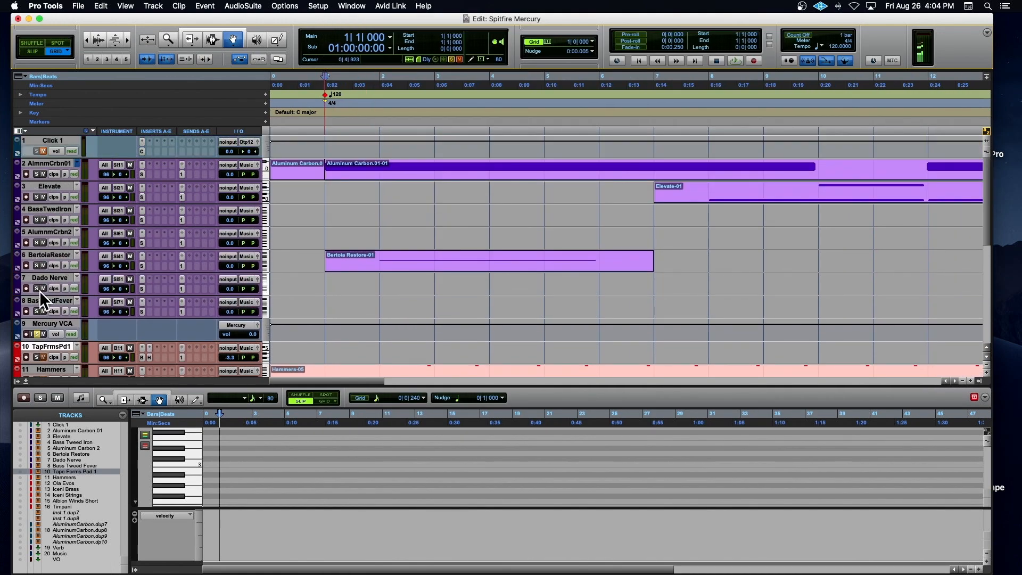
Step: Solo Aluminum Carbon.01 instead of the Mercury VCA, play it from bar 1 with its Solar plug-in open, and close the plug-in
{"action": "left_click", "coordinate": [38, 333]}
{"action": "left_click", "coordinate": [36, 174]}
{"action": "left_click", "coordinate": [142, 174]}
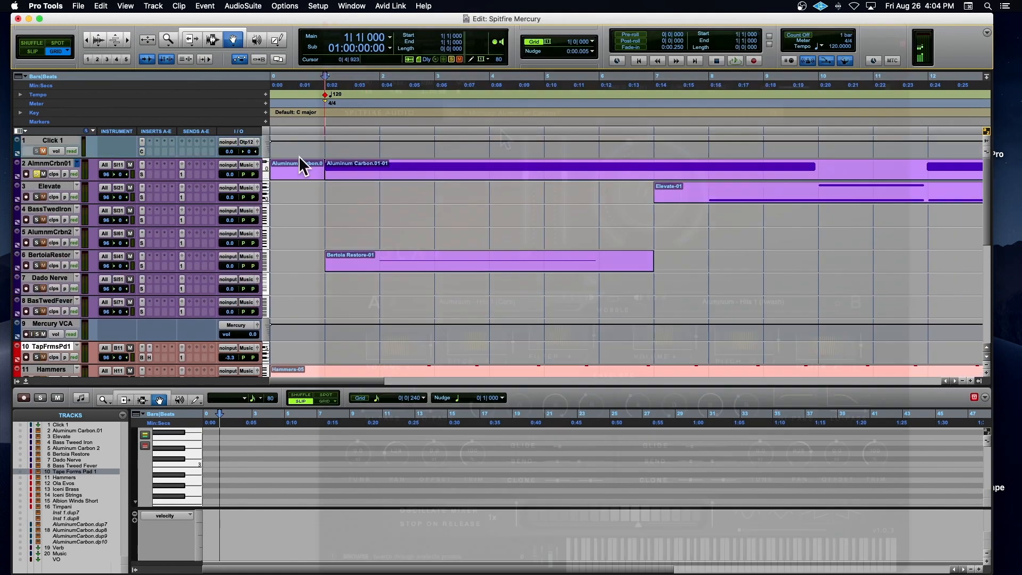
{"action": "key", "text": "space"}
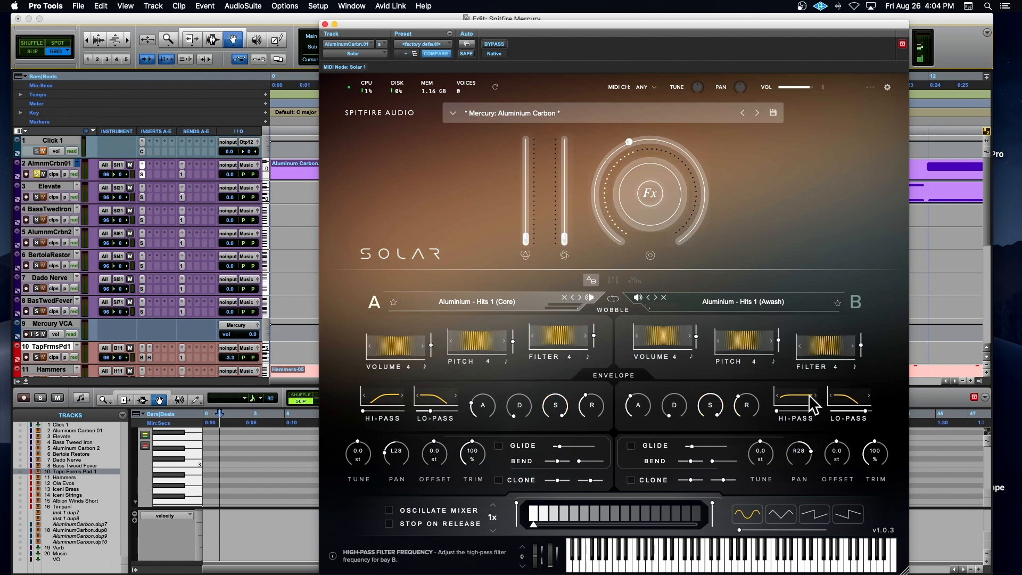
{"action": "left_click", "coordinate": [325, 24]}
{"action": "key", "text": "alt+a"}
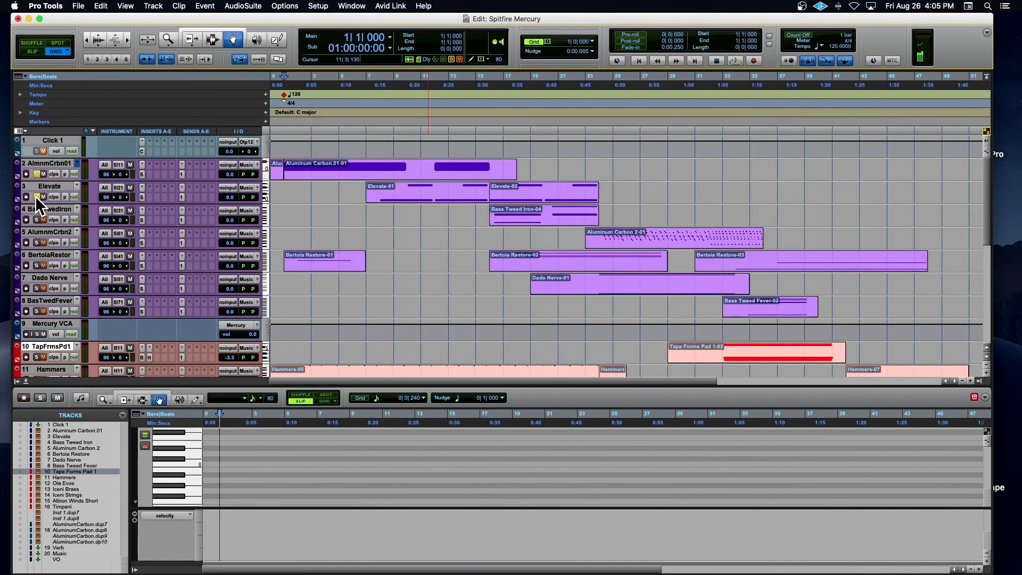
Step: Select the first Elevate clip, audition it from bar 7 with its Solar plug-in open, and move the plug-in window aside
{"action": "left_click", "coordinate": [429, 203]}
{"action": "left_click", "coordinate": [142, 187]}
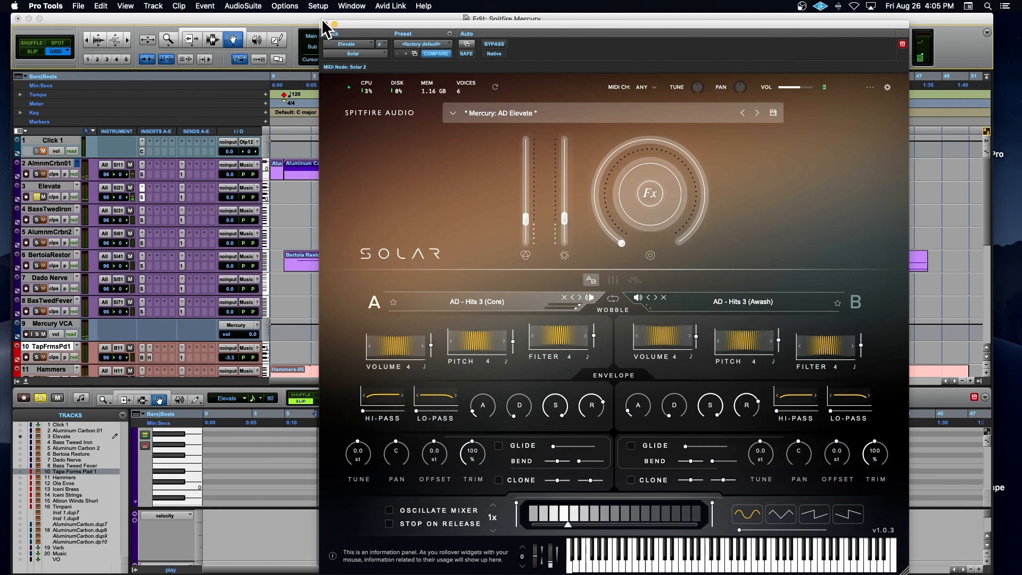
{"action": "left_click_drag", "start_coordinate": [352, 23], "coordinate": [569, 238]}
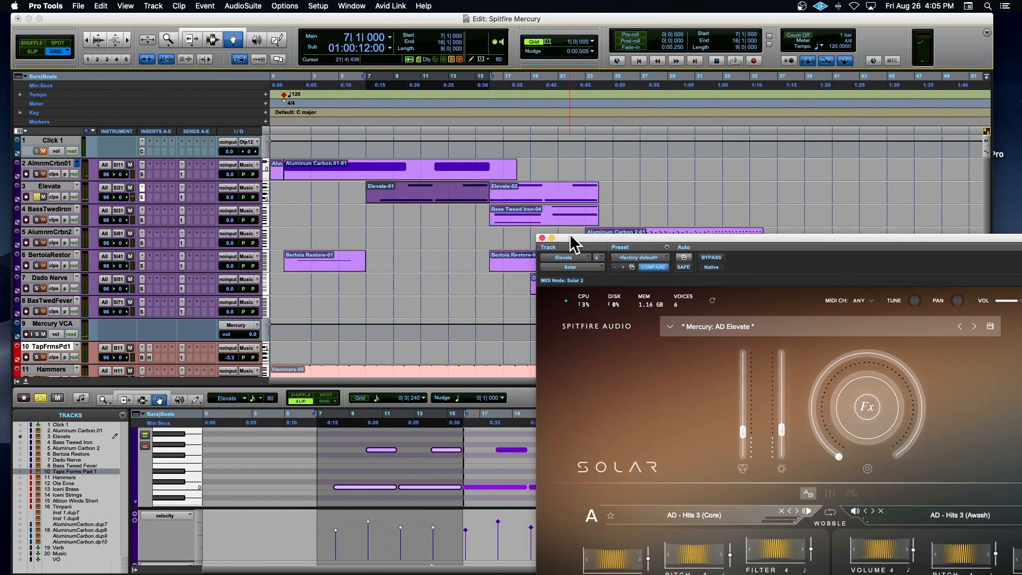
Step: Solo Bertoia Restore alongside Elevate and play its first clip from bar 1 with its Solar plug-in in full view
{"action": "left_click", "coordinate": [304, 264]}
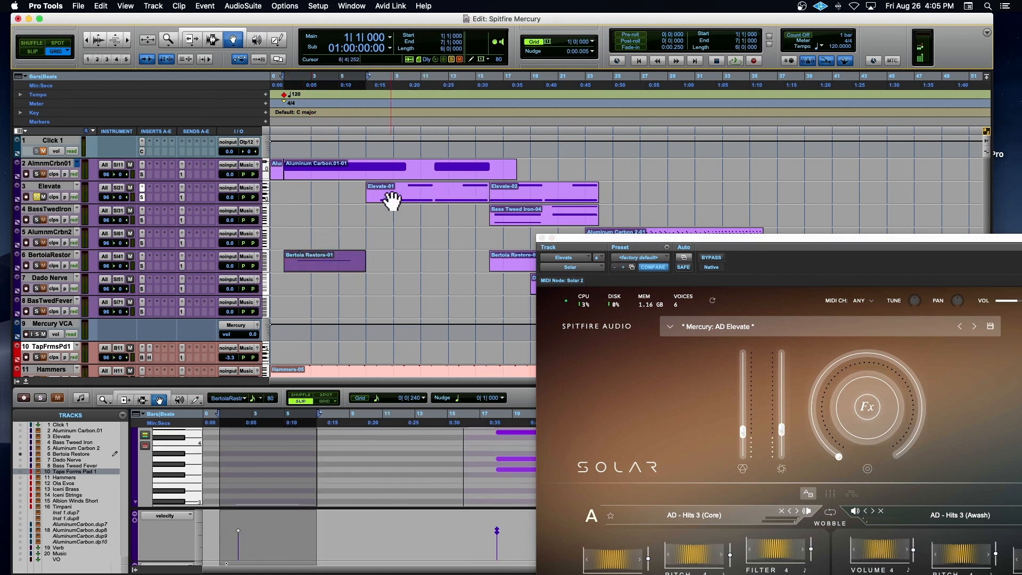
{"action": "left_click", "coordinate": [36, 265]}
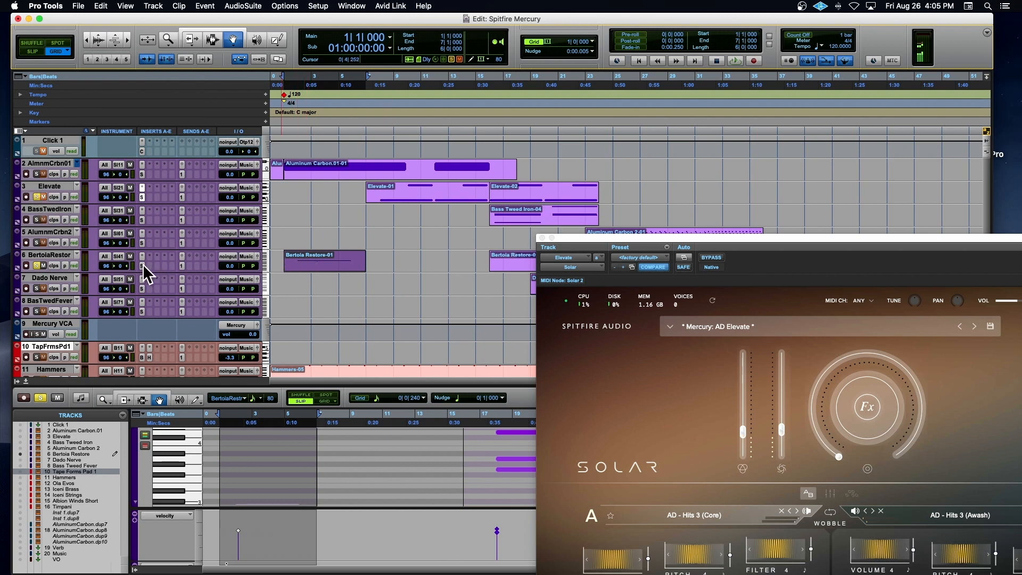
{"action": "left_click_drag", "start_coordinate": [646, 235], "coordinate": [280, 77]}
{"action": "key", "text": "space"}
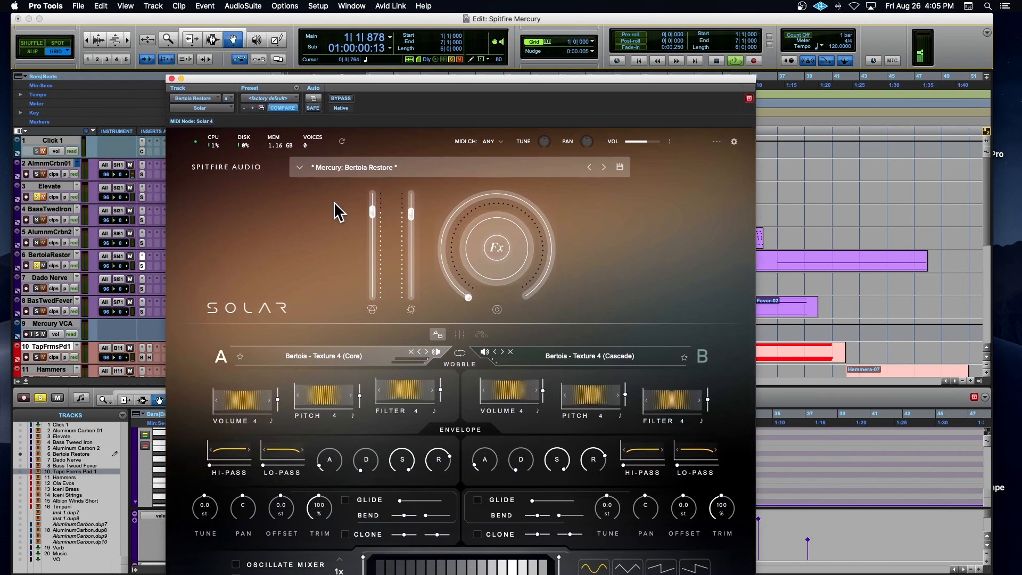
{"action": "left_click_drag", "start_coordinate": [330, 81], "coordinate": [307, 31]}
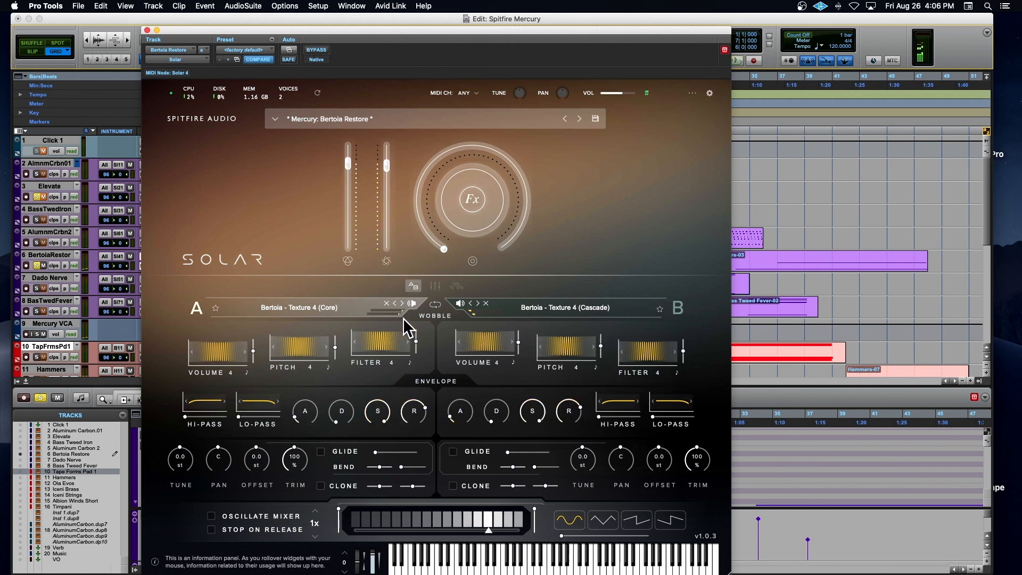
Step: Examine the gate sequencer settings of the Bertoia Restore preset in Solar during playback, and close the plug-in
{"action": "left_click", "coordinate": [439, 283]}
{"action": "left_click", "coordinate": [457, 286]}
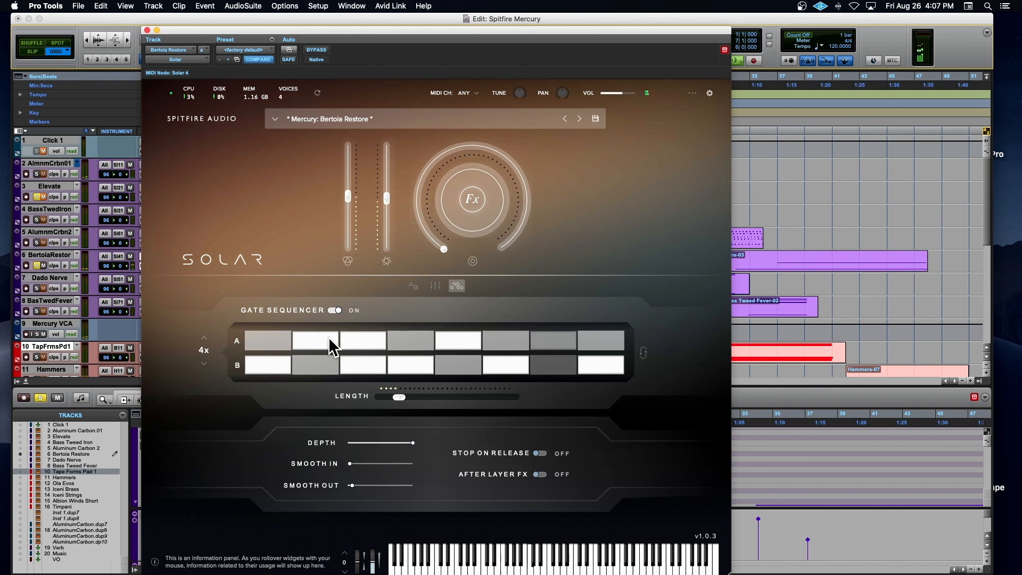
{"action": "left_click", "coordinate": [147, 30]}
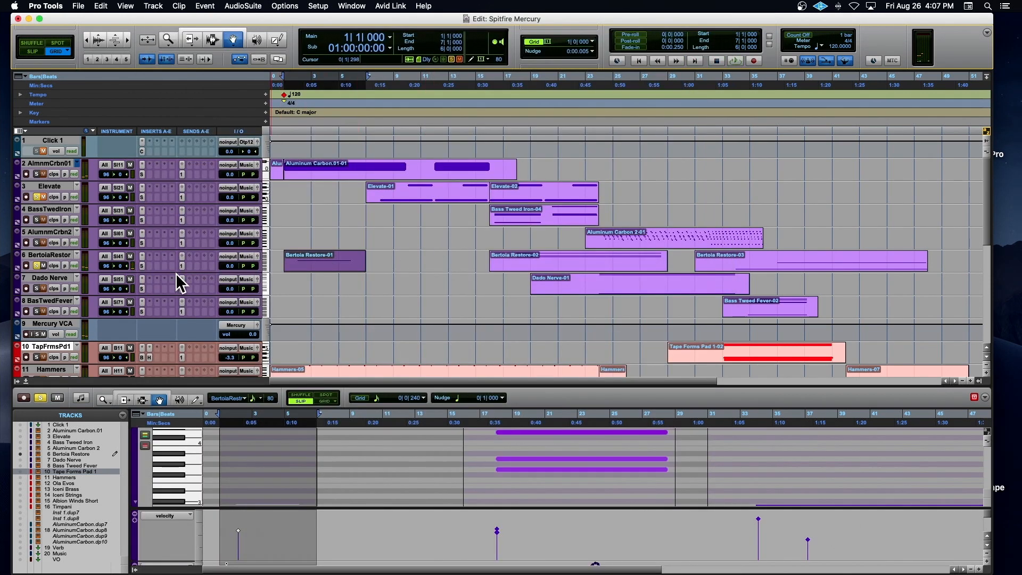
Step: Solo only Bass Tweed Iron, select its clip at bar 16, open its Solar plug-in and move the plug-in window aside
{"action": "left_click", "coordinate": [35, 219]}
{"action": "left_click", "coordinate": [535, 221]}
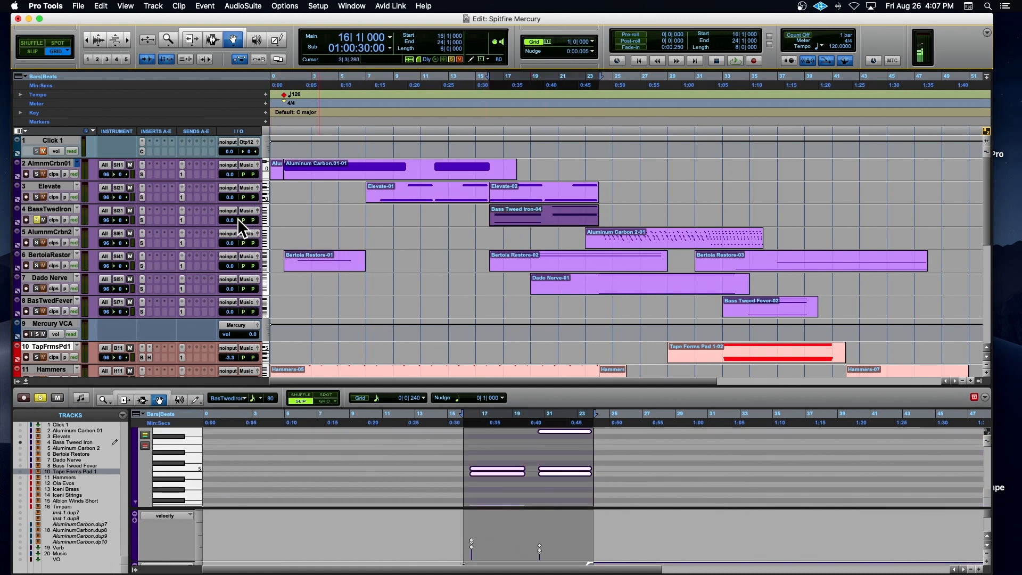
{"action": "left_click", "coordinate": [135, 220]}
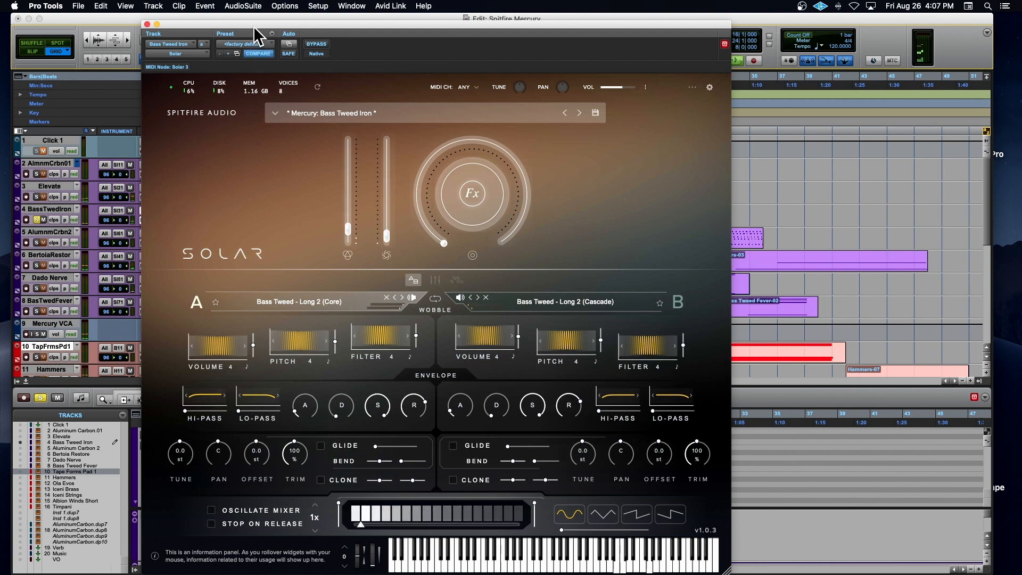
{"action": "left_click_drag", "start_coordinate": [254, 24], "coordinate": [716, 94]}
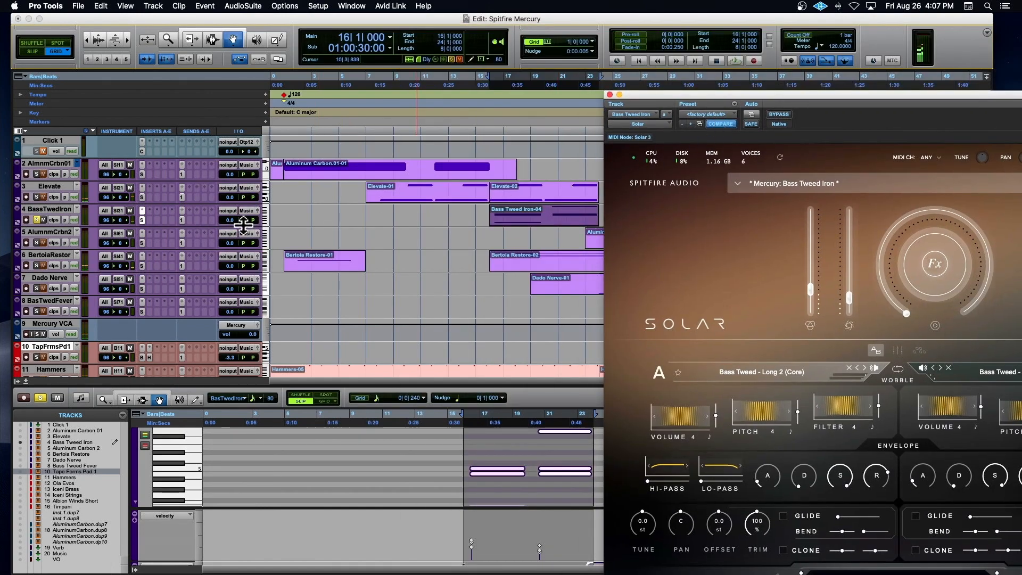
Step: Solo Elevate together with Bass Tweed Iron and play both parts from bar 16
{"action": "left_click", "coordinate": [37, 196]}
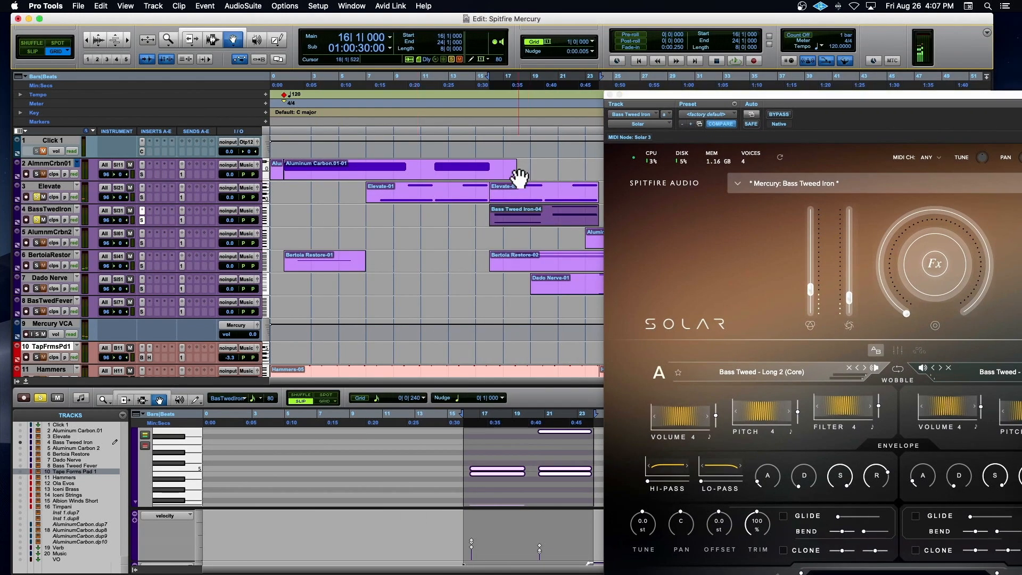
{"action": "left_click", "coordinate": [492, 115]}
{"action": "key", "text": "space"}
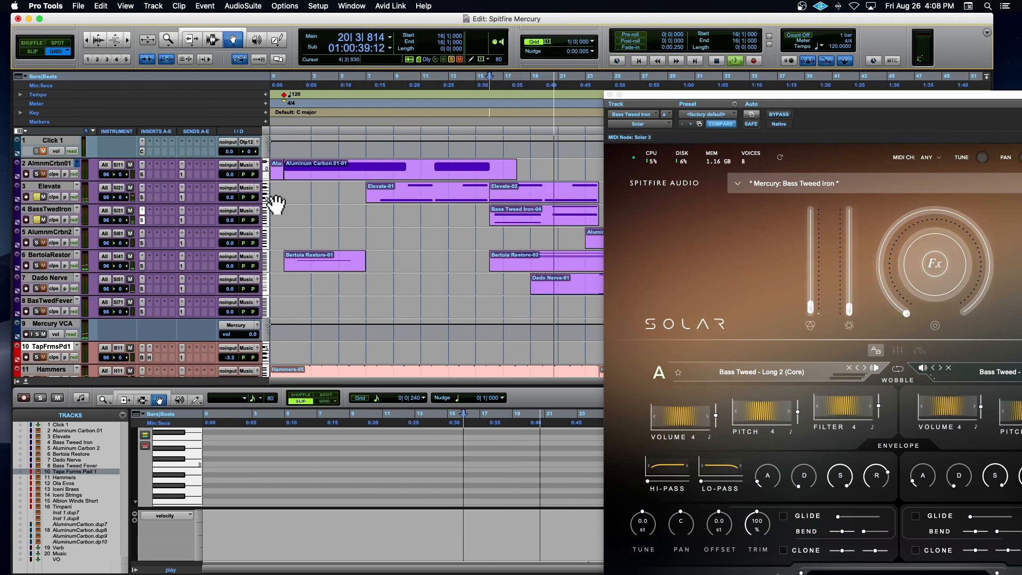
Step: Replay the soloed Elevate, Bass Tweed Iron and Bertoia Restore parts from bar 16, close the Solar plug-in and stop playback
{"action": "key", "text": "space"}
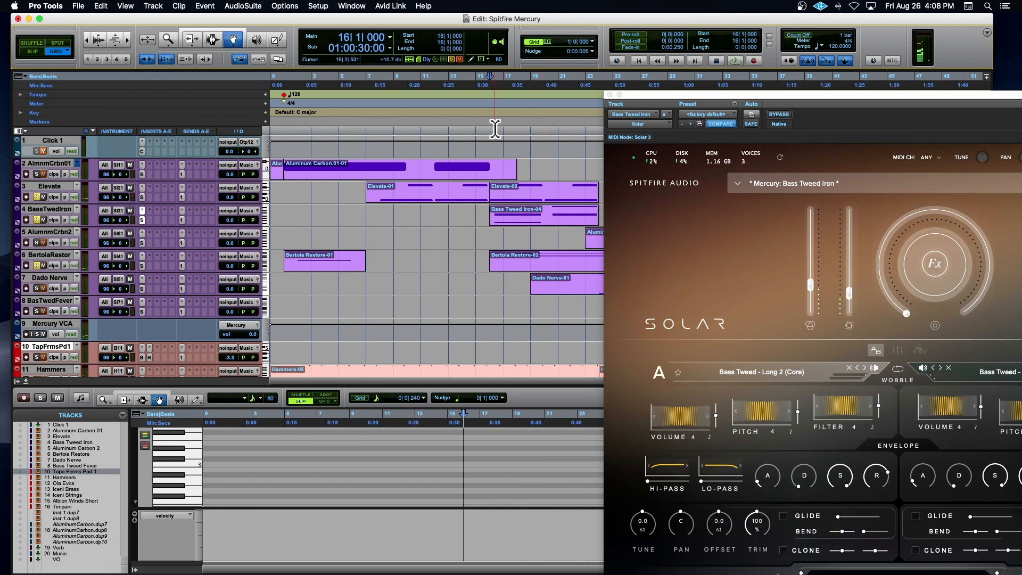
{"action": "key", "text": "space"}
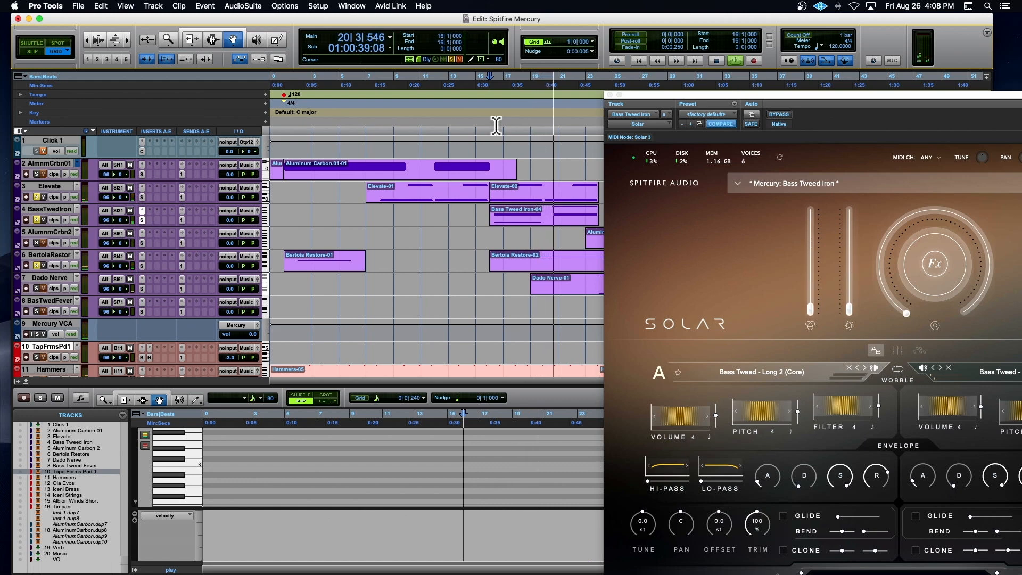
{"action": "key", "text": "r"}
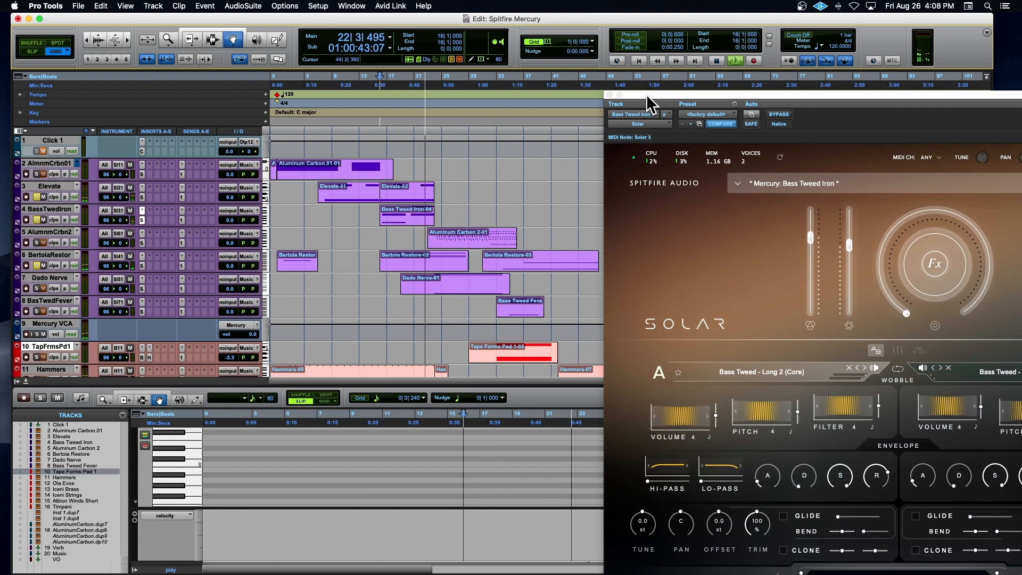
{"action": "left_click", "coordinate": [610, 95]}
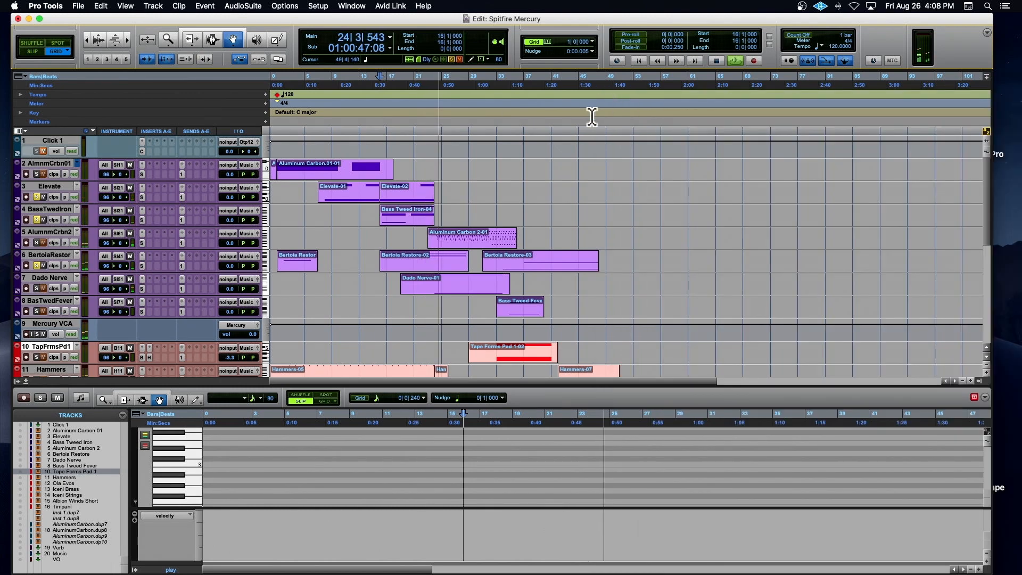
{"action": "key", "text": "space"}
Step: Select the Bass Tweed Iron clip at bar 16 and clear the solos from Elevate, Bass Tweed Iron and Bertoia Restore
{"action": "left_click", "coordinate": [409, 225]}
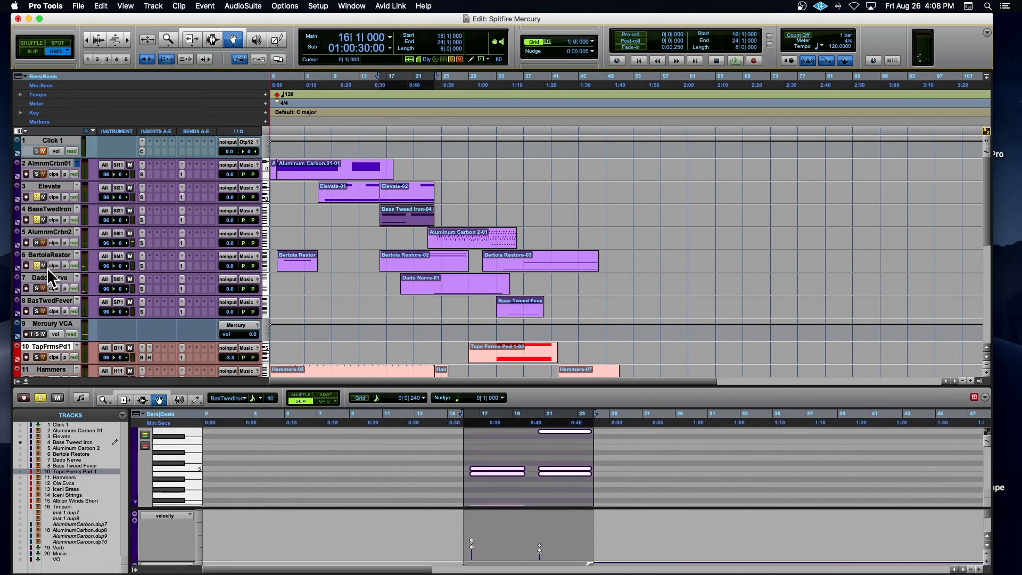
{"action": "left_click", "coordinate": [38, 219], "text": "alt"}
{"action": "left_click", "coordinate": [52, 240]}
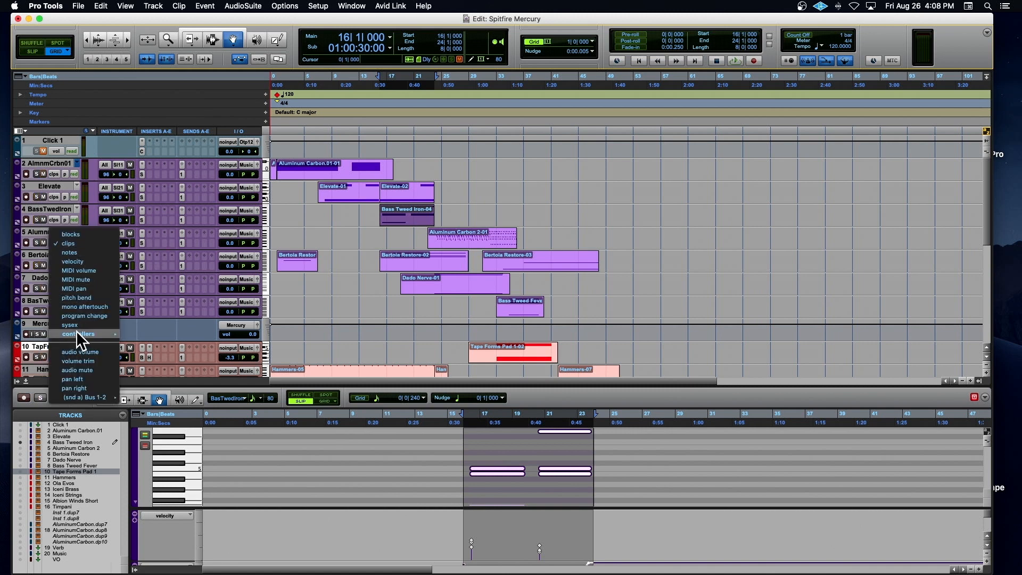
{"action": "left_click", "coordinate": [24, 258]}
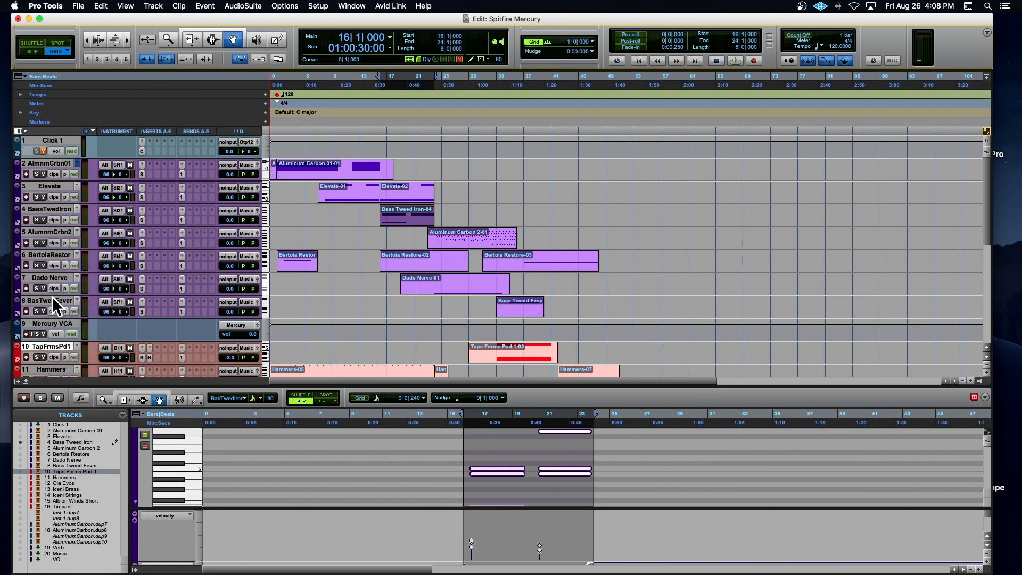
Step: Select the Aluminum Carbon 2 clip, open its Solar plug-in and shrink the plug-in window so the MIDI editor shows
{"action": "left_click", "coordinate": [486, 240]}
{"action": "left_click", "coordinate": [142, 234]}
{"action": "left_click_drag", "start_coordinate": [484, 31], "coordinate": [233, 28]}
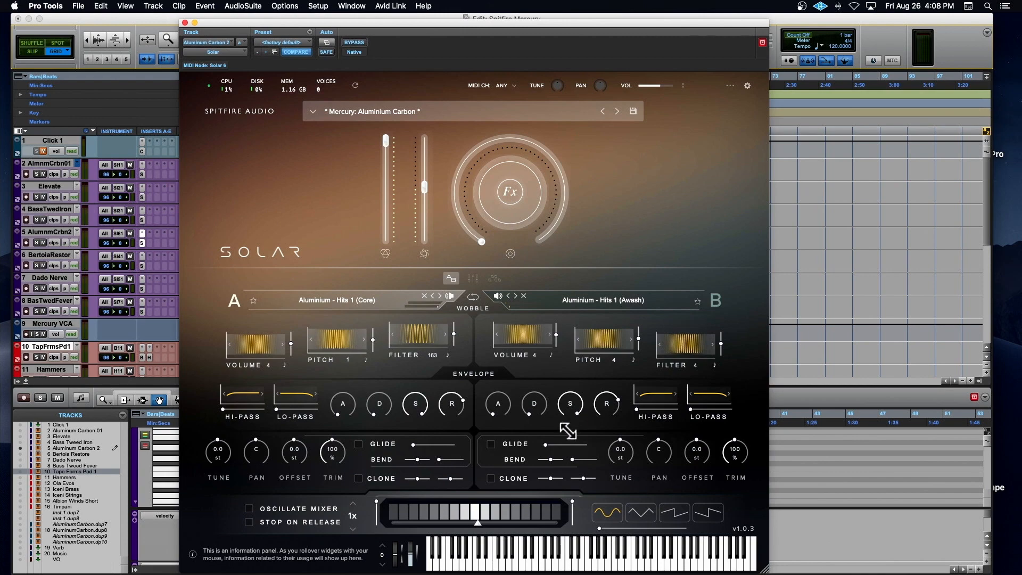
{"action": "left_click_drag", "start_coordinate": [579, 435], "coordinate": [582, 417]}
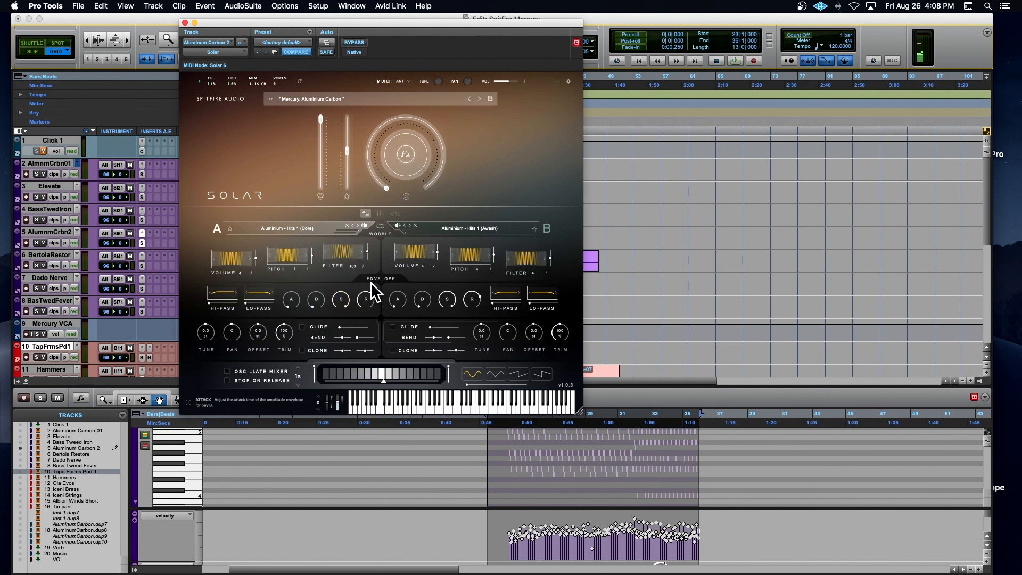
Step: Solo Aluminum Carbon 2 and play its clip from beat 4 of bar 23
{"action": "left_click", "coordinate": [36, 242]}
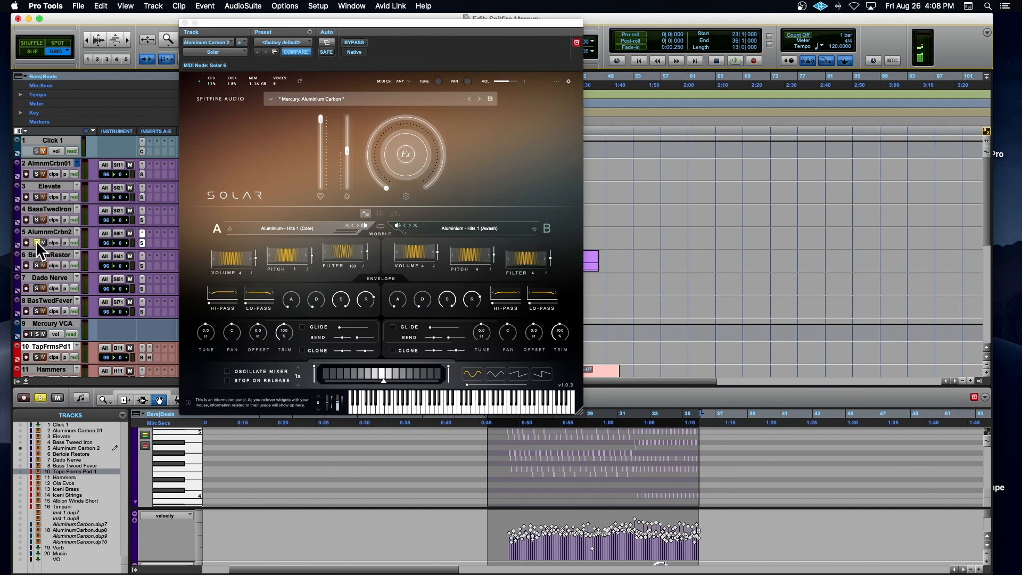
{"action": "left_click", "coordinate": [501, 424]}
{"action": "key", "text": "space"}
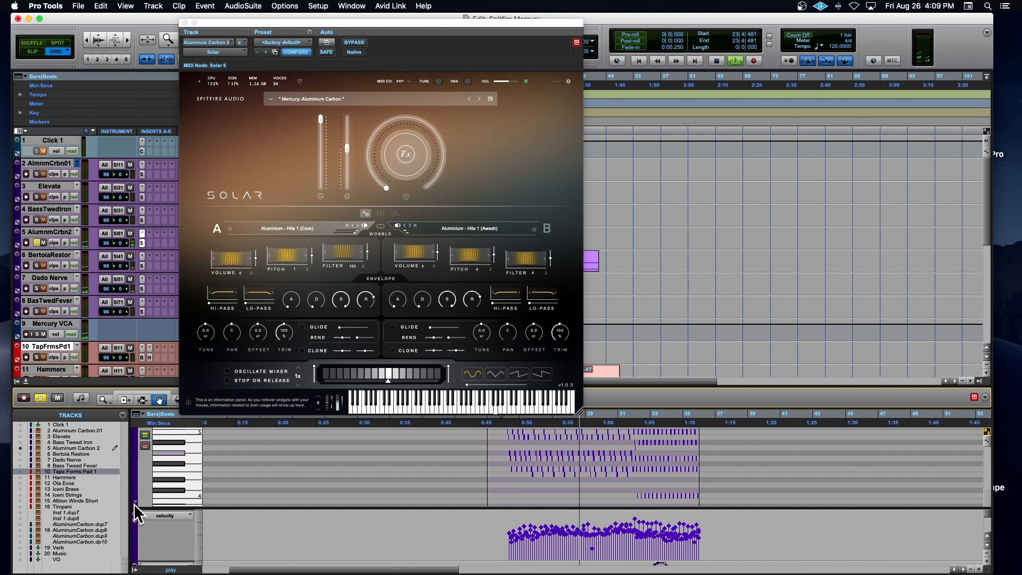
Step: Show the mod wheel (1) automation of Aluminum Carbon 2 below its notes during playback, close Solar and stop
{"action": "left_click", "coordinate": [171, 517]}
{"action": "mouse_move", "coordinate": [179, 565]}
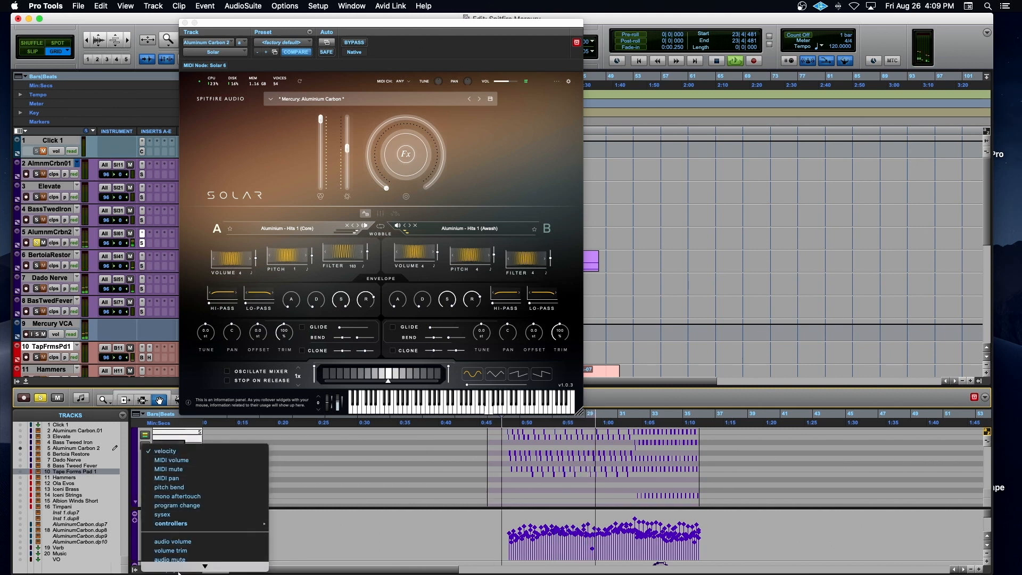
{"action": "mouse_move", "coordinate": [191, 511]}
{"action": "left_click", "coordinate": [285, 502]}
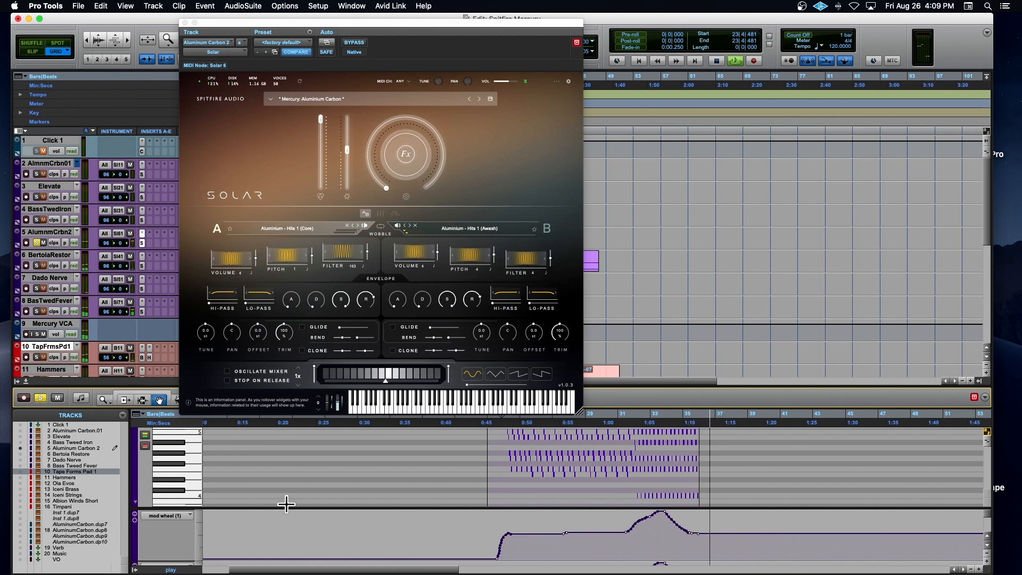
{"action": "left_click", "coordinate": [183, 23]}
{"action": "key", "text": "space"}
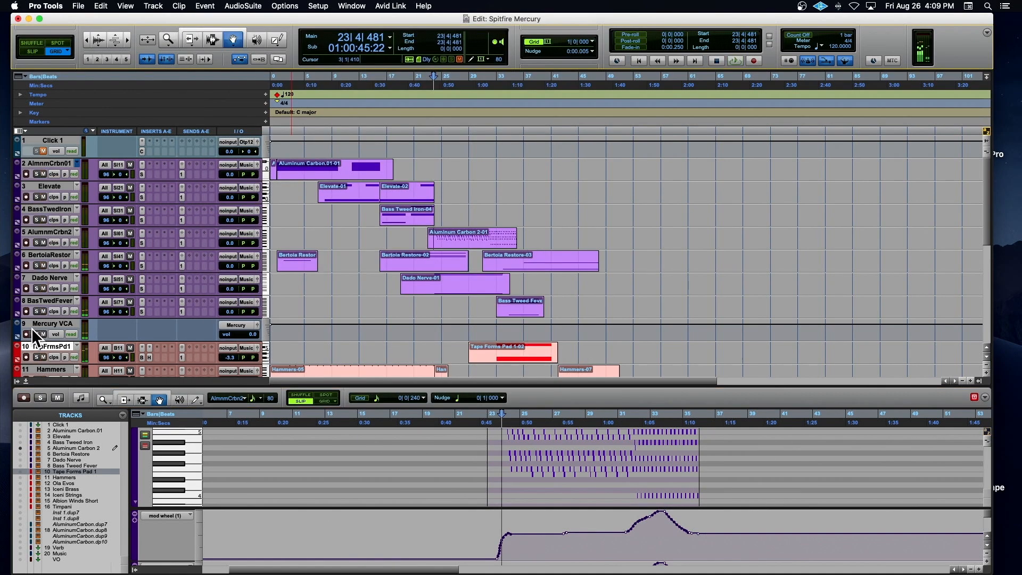
Step: Play all the Solar parts together from bar 23 through the soloed Mercury VCA, and stop playback
{"action": "left_click", "coordinate": [469, 120]}
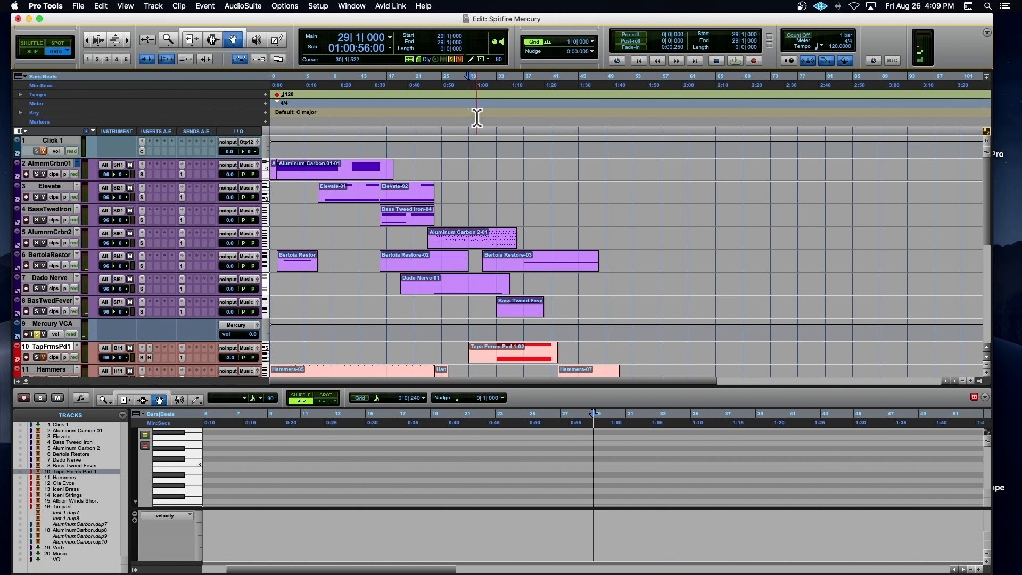
{"action": "left_click", "coordinate": [429, 117]}
{"action": "key", "text": "space"}
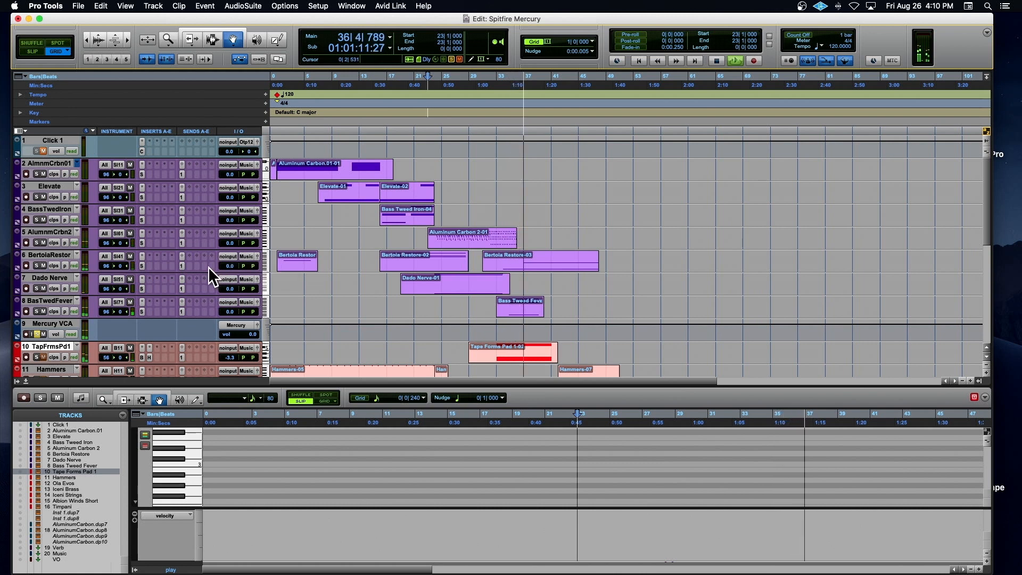
{"action": "key", "text": "space"}
Step: Solo Bertoia Restore, play its clip from bar 31 while watching its Solar plug-in, and close the plug-in
{"action": "left_click", "coordinate": [505, 263]}
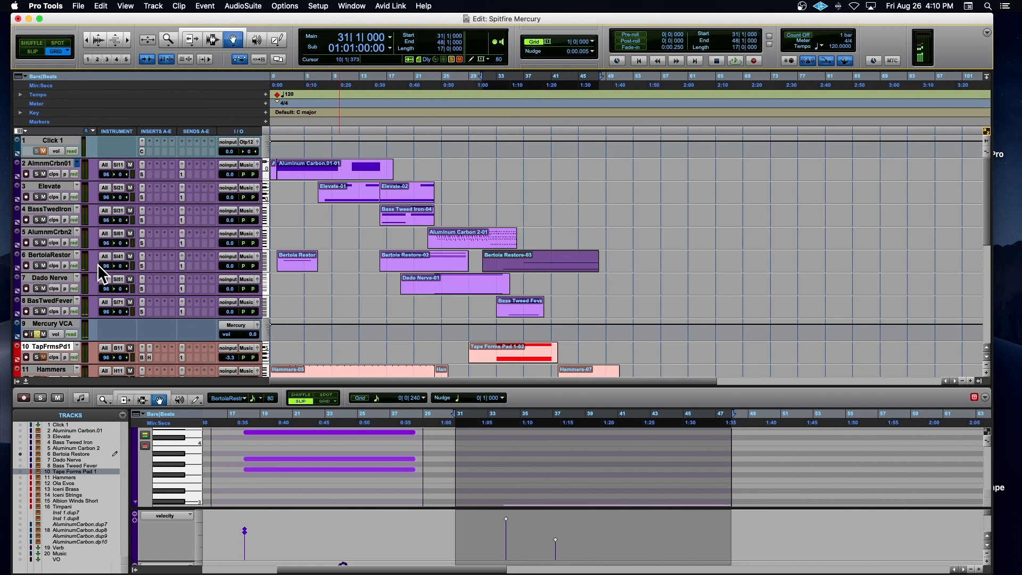
{"action": "left_click", "coordinate": [37, 265]}
{"action": "left_click", "coordinate": [142, 260]}
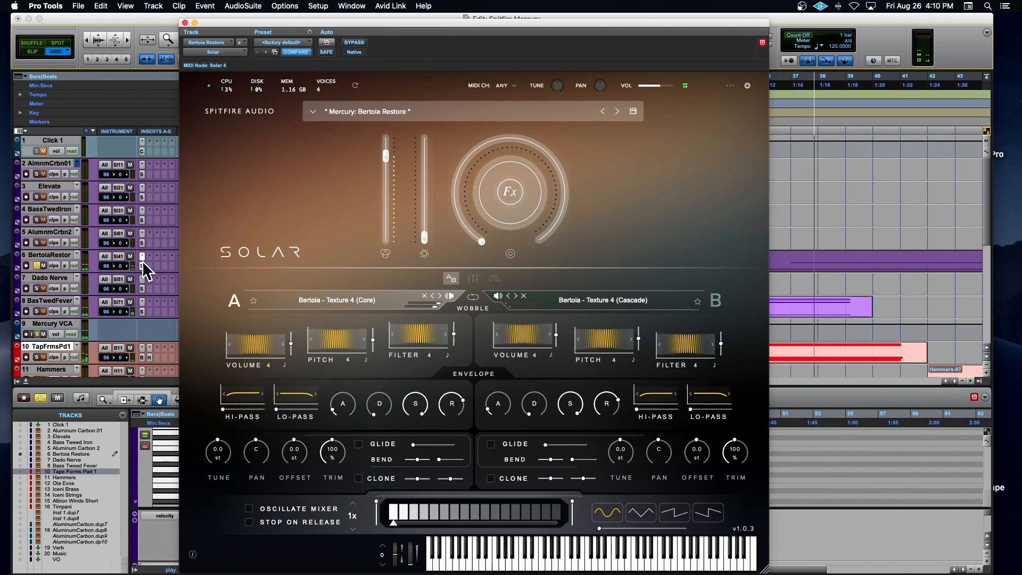
{"action": "left_click", "coordinate": [185, 22]}
Step: Check which controllers are available in the Bertoia Restore track's view options, leave the view unchanged and stop playback
{"action": "left_click", "coordinate": [54, 265]}
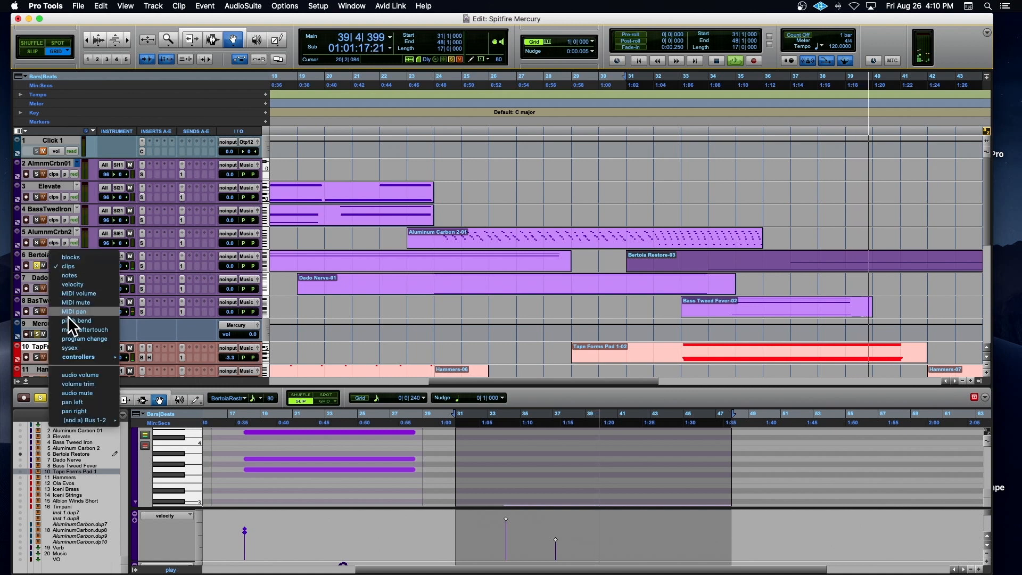
{"action": "mouse_move", "coordinate": [72, 358]}
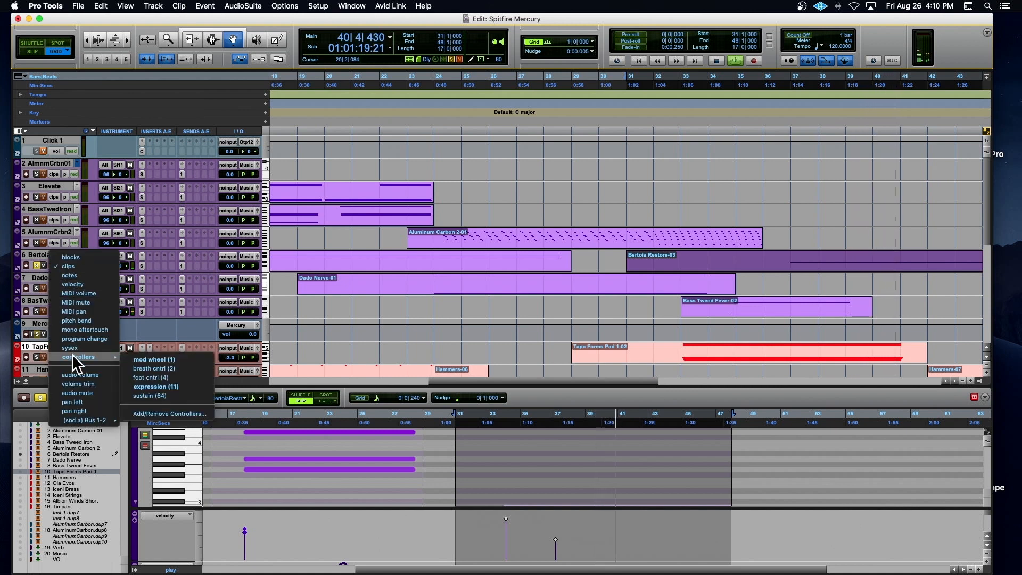
{"action": "left_click", "coordinate": [560, 225]}
{"action": "key", "text": "space"}
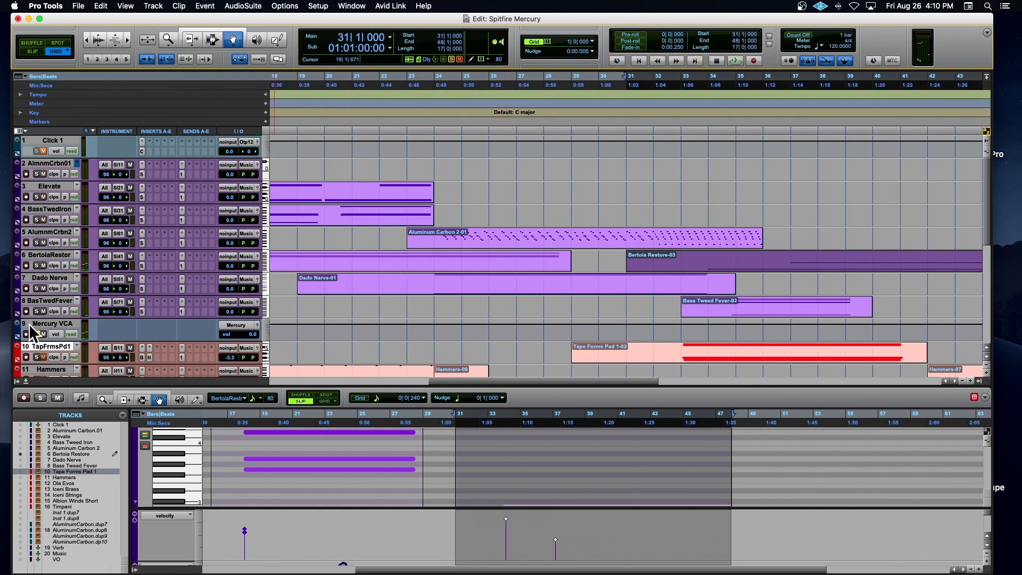
Step: Solo Bass Tweed Fever, select its clip at bar 33 and open its Solar plug-in
{"action": "left_click", "coordinate": [37, 310]}
{"action": "left_click", "coordinate": [717, 301]}
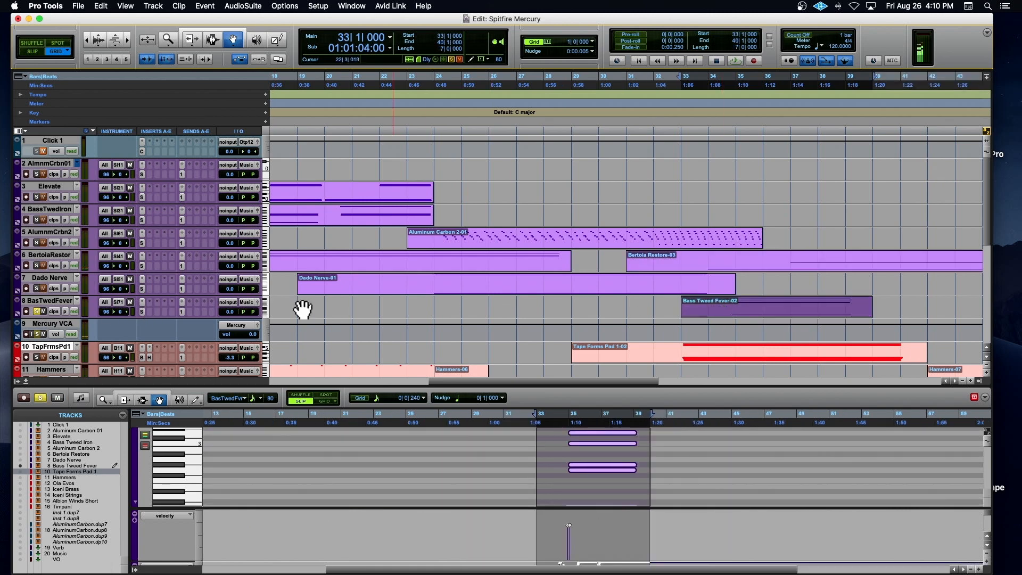
{"action": "left_click", "coordinate": [141, 310]}
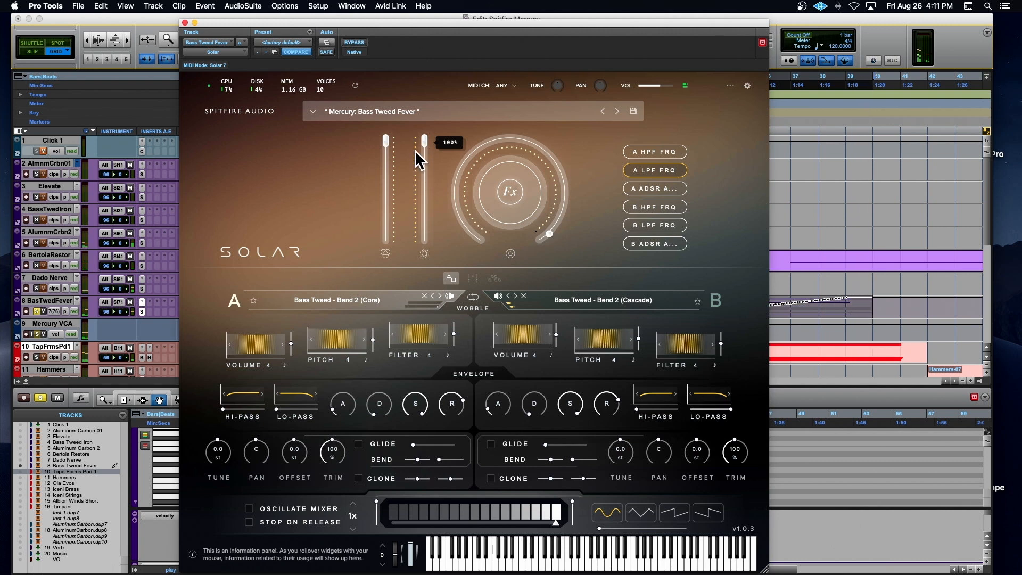
Step: Move the Bass Tweed Fever plug-in aside to watch the clip's controller curve during playback, close it and stop
{"action": "left_click_drag", "start_coordinate": [426, 38], "coordinate": [267, 37]}
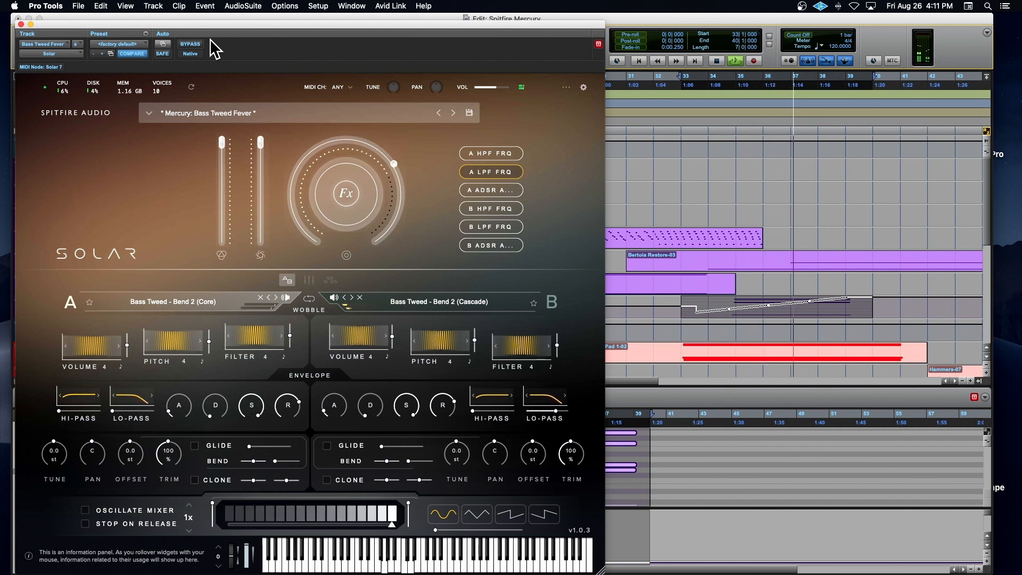
{"action": "left_click", "coordinate": [20, 24]}
{"action": "key", "text": "space"}
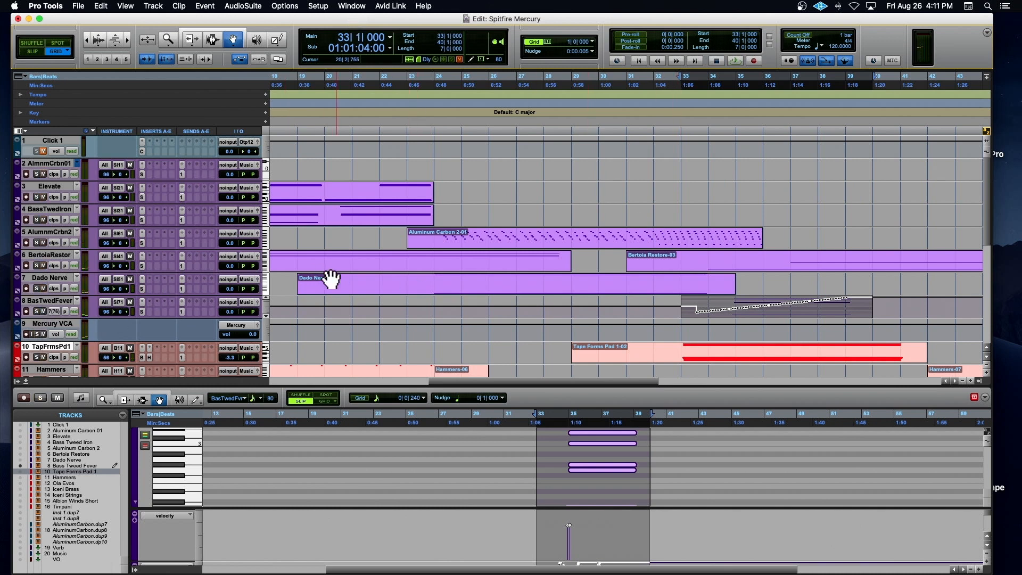
Step: Examine the whole arrangement, comparing the purple Solar tracks with the red supporting tracks from Tape Forms Pad 1 to Timpani
{"action": "scroll", "coordinate": [480, 252], "scroll_direction": "down", "scroll_amount": 5}
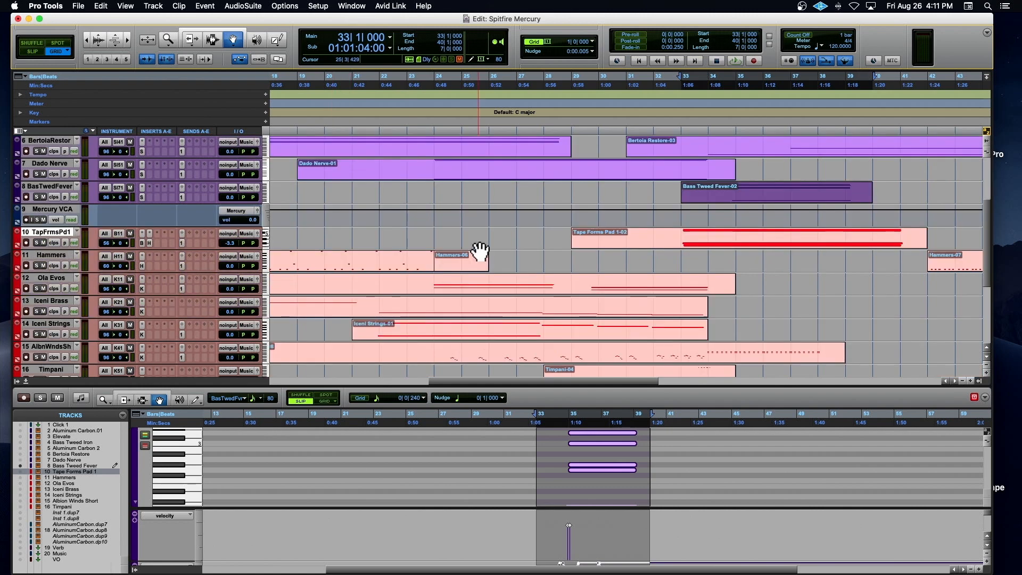
{"action": "key", "text": "r"}
{"action": "key", "text": "r"}
{"action": "scroll", "coordinate": [480, 251], "scroll_direction": "down", "scroll_amount": 2}
{"action": "scroll", "coordinate": [479, 251], "scroll_direction": "up", "scroll_amount": 2}
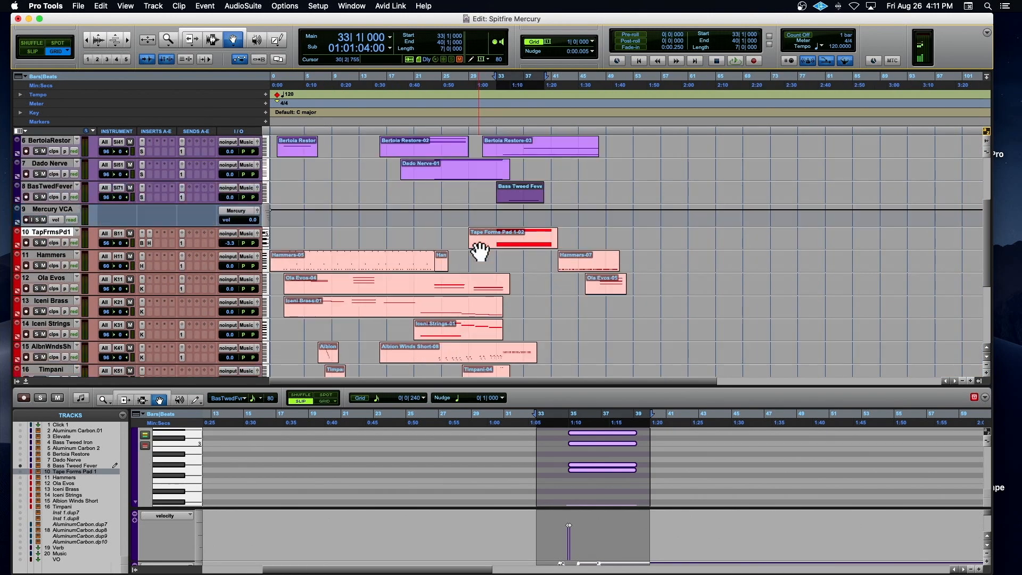
{"action": "scroll", "coordinate": [479, 251], "scroll_direction": "up", "scroll_amount": 5}
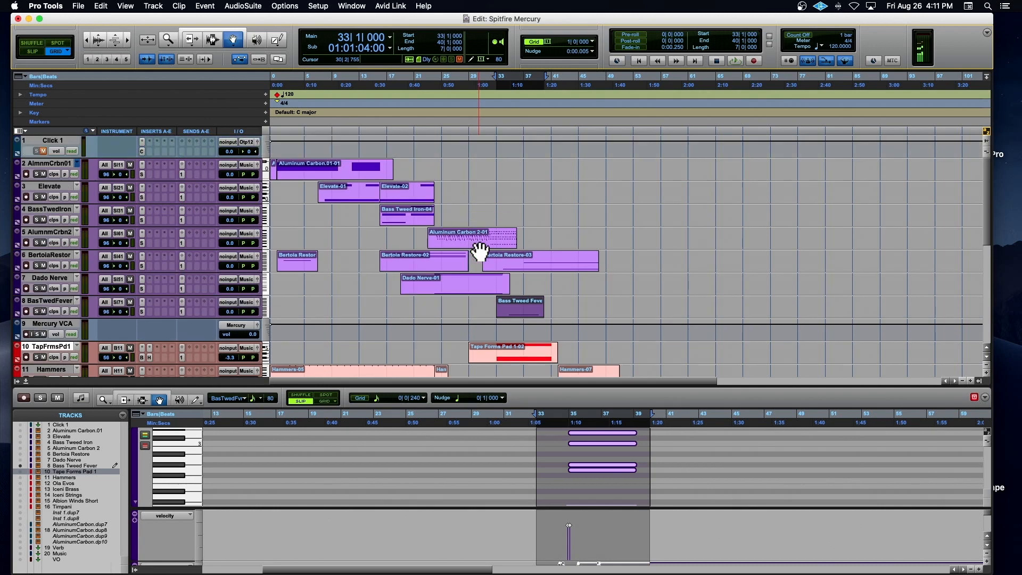
{"action": "scroll", "coordinate": [479, 251], "scroll_direction": "down", "scroll_amount": 2}
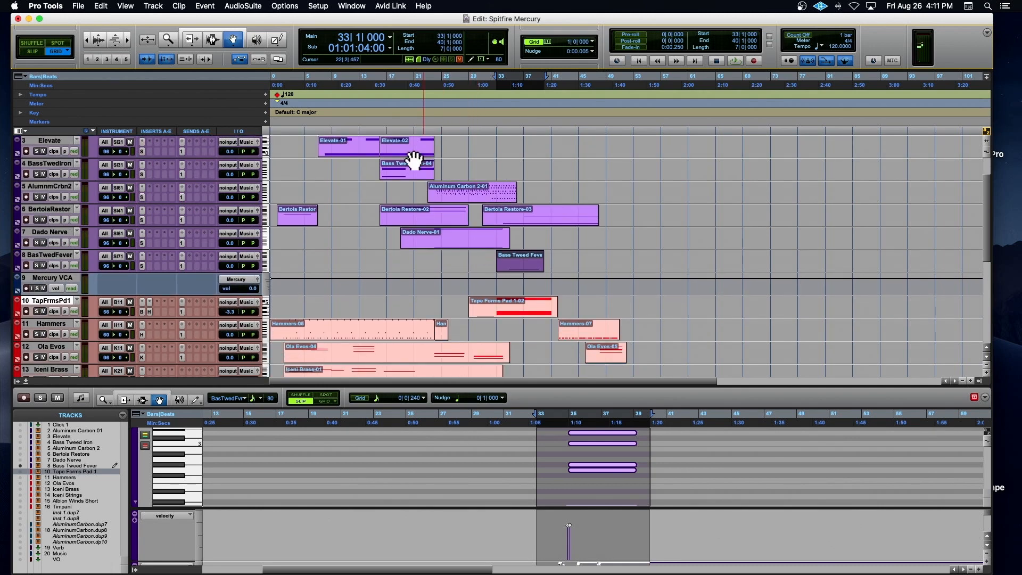
Step: Select in turn the first Elevate clip, the Aluminum Carbon.01 clip at bar 1 and the first Bertoia Restore clip
{"action": "left_click", "coordinate": [346, 149]}
{"action": "scroll", "coordinate": [349, 159], "scroll_direction": "up", "scroll_amount": 2}
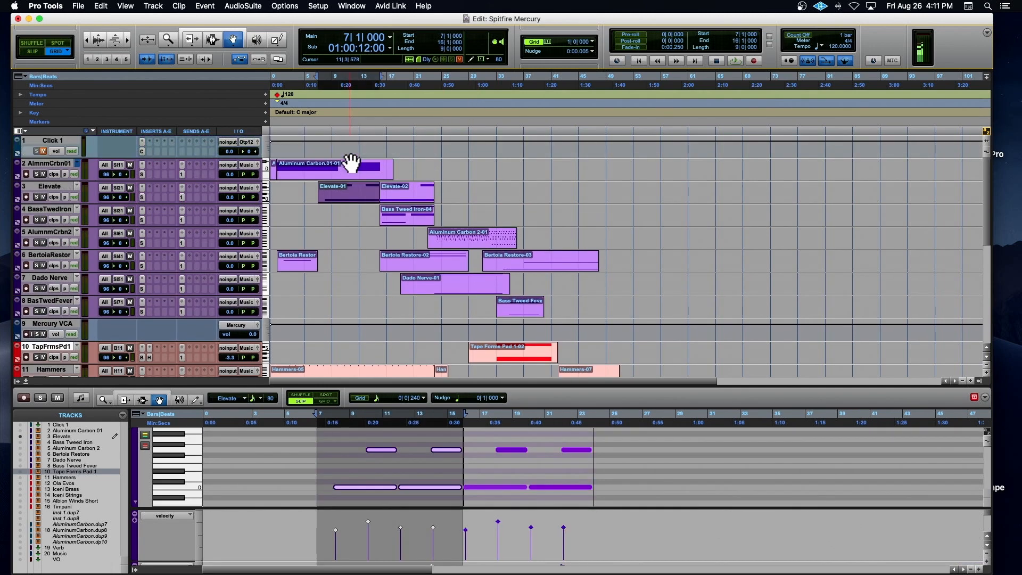
{"action": "left_click", "coordinate": [329, 175]}
{"action": "key", "text": "t"}
{"action": "key", "text": "t"}
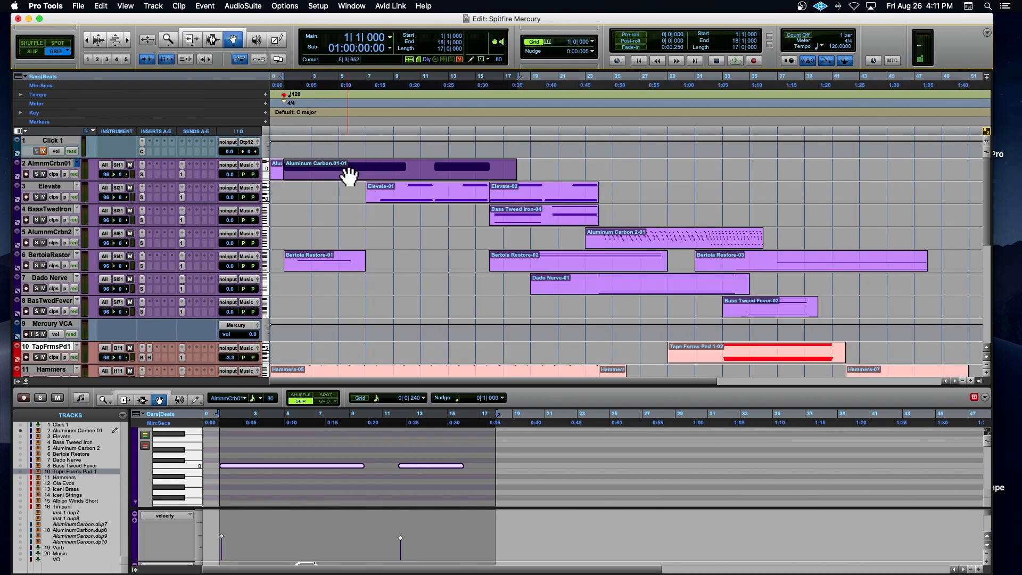
{"action": "left_click", "coordinate": [388, 262]}
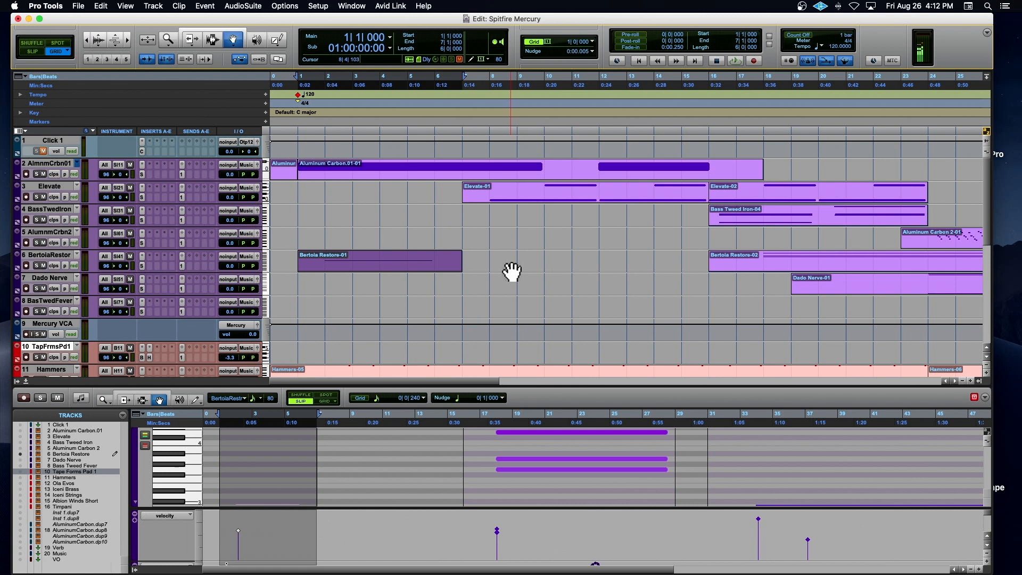
Step: Select both Albion Winds Short clips together, from bar 7 to bar 39
{"action": "scroll", "coordinate": [512, 272], "scroll_direction": "right", "scroll_amount": 5}
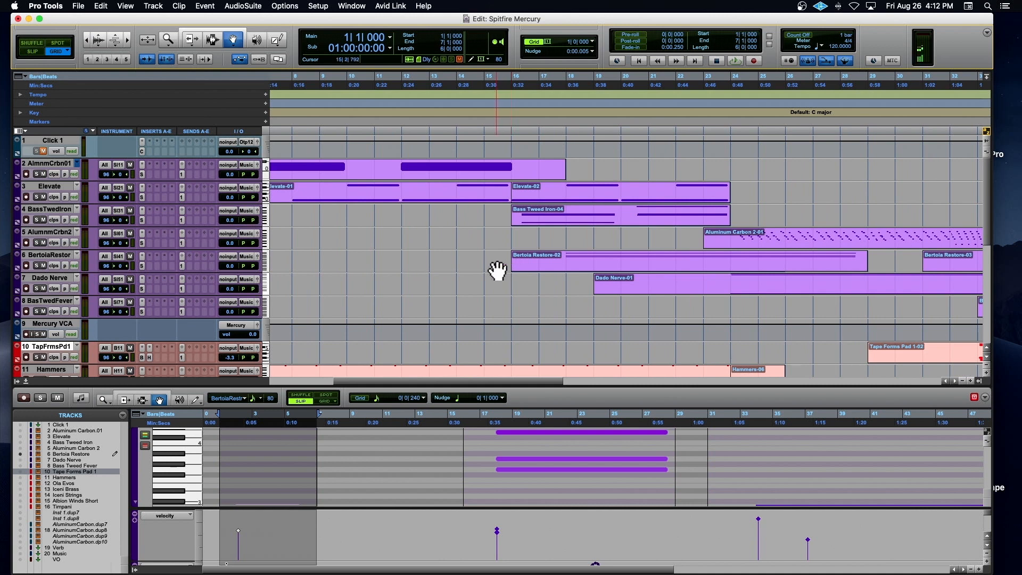
{"action": "scroll", "coordinate": [498, 271], "scroll_direction": "down", "scroll_amount": 7}
{"action": "key", "text": "r"}
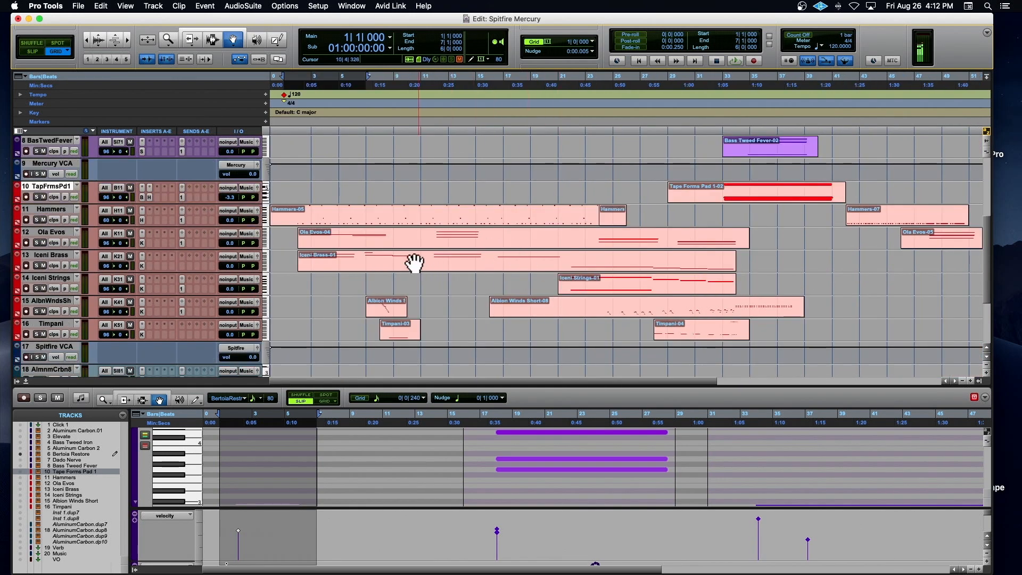
{"action": "left_click", "coordinate": [393, 305]}
{"action": "left_click", "coordinate": [595, 308], "text": "shift"}
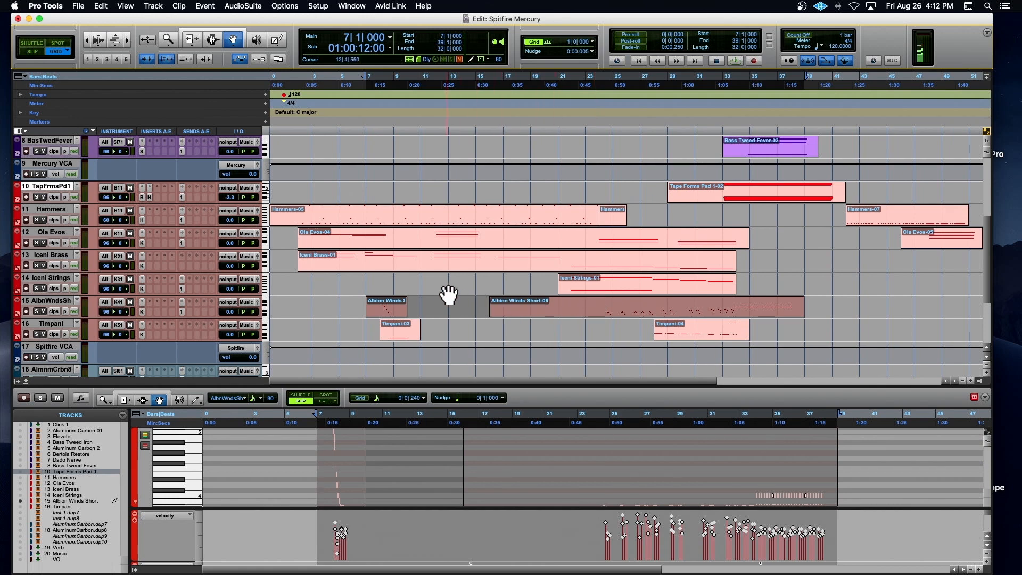
Step: Select the long opening Hammers clip, and place the playback position at bar 1
{"action": "left_click", "coordinate": [408, 221]}
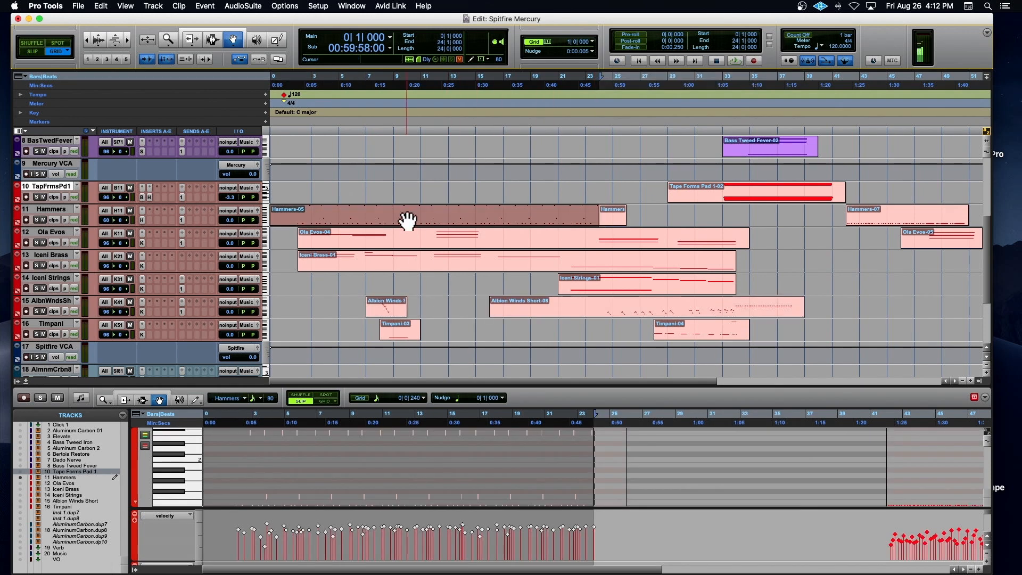
{"action": "scroll", "coordinate": [301, 172], "scroll_direction": "down", "scroll_amount": 1}
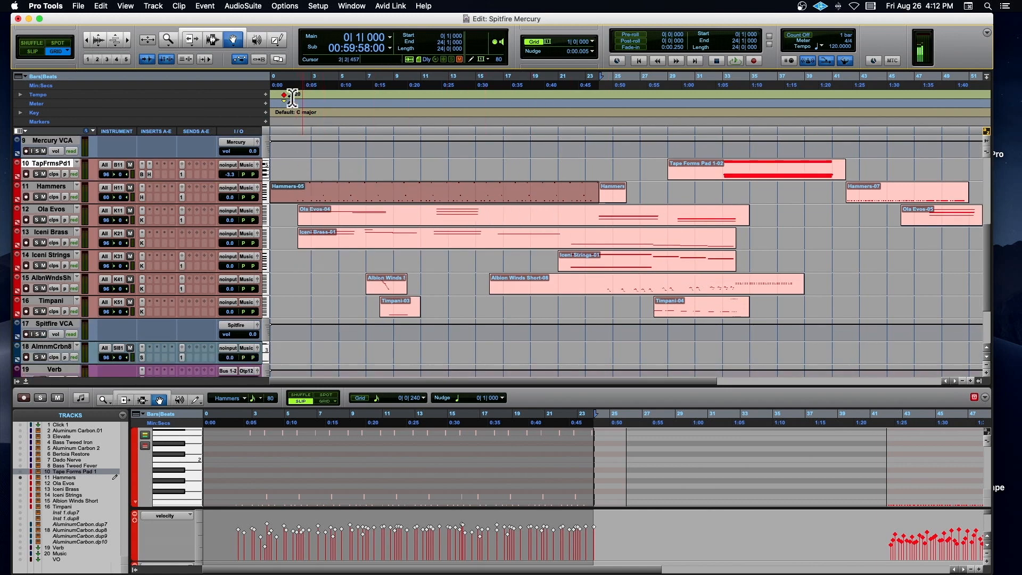
{"action": "left_click", "coordinate": [287, 124]}
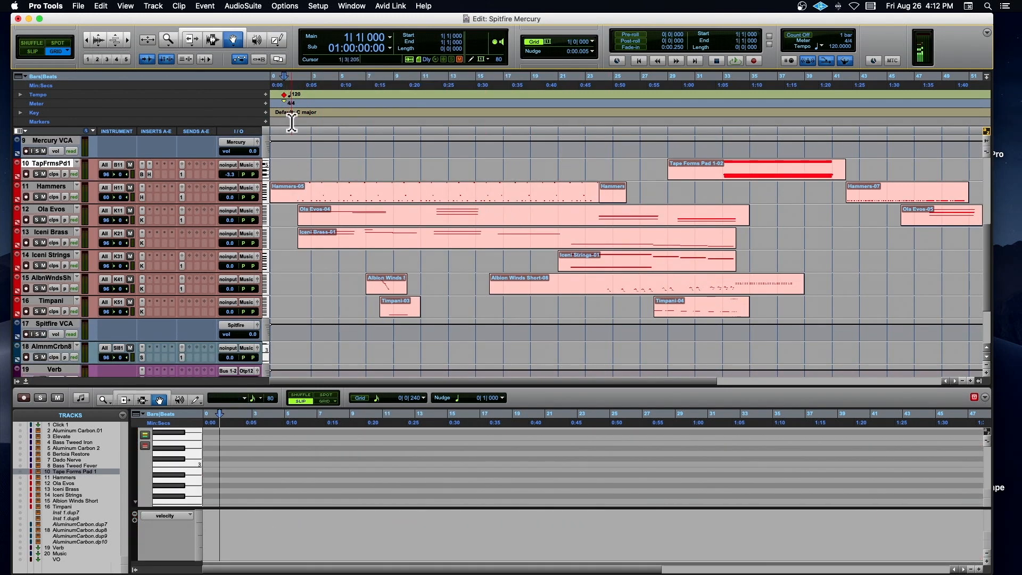